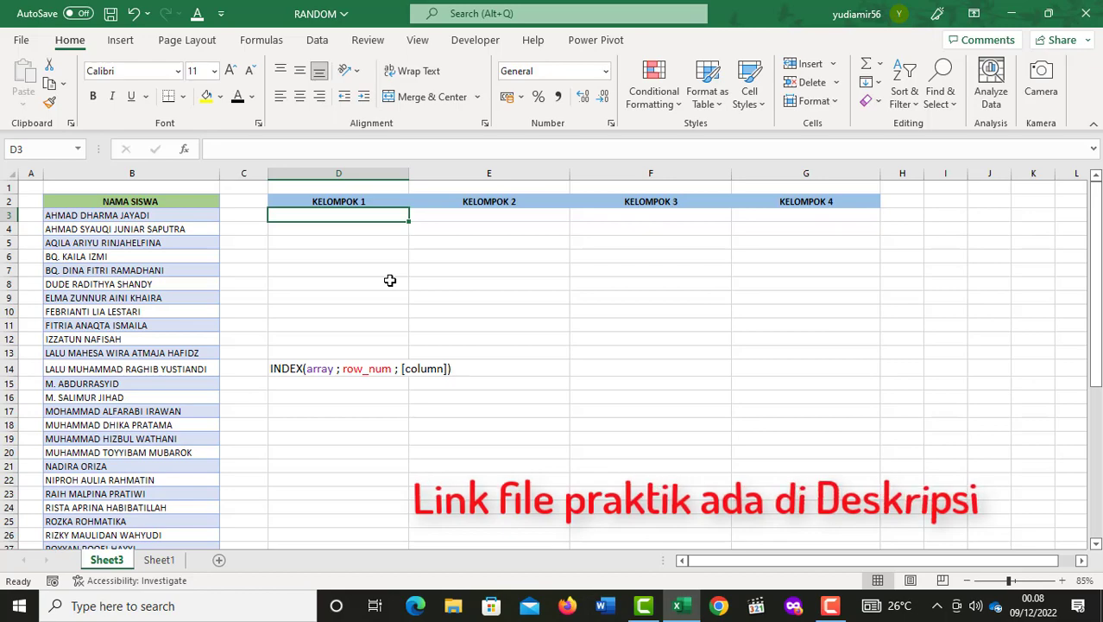
Step: Recalculate the finished example sheet repeatedly to check how the students are reshuffled among the four KELOMPOK columns
left_click(149, 231)
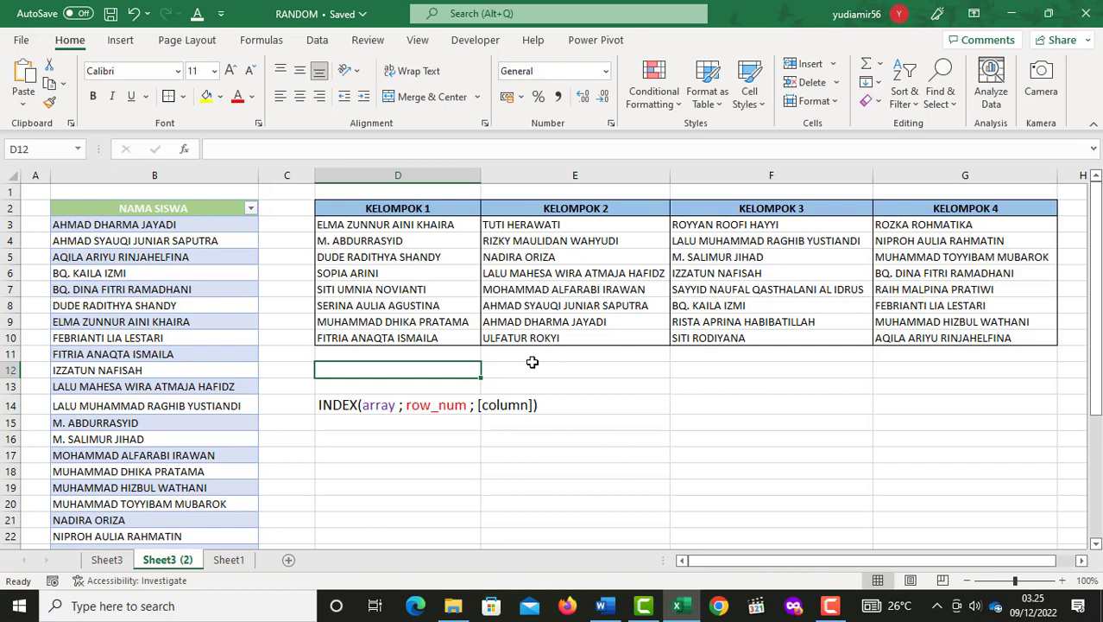
key("F9")
key("F9")
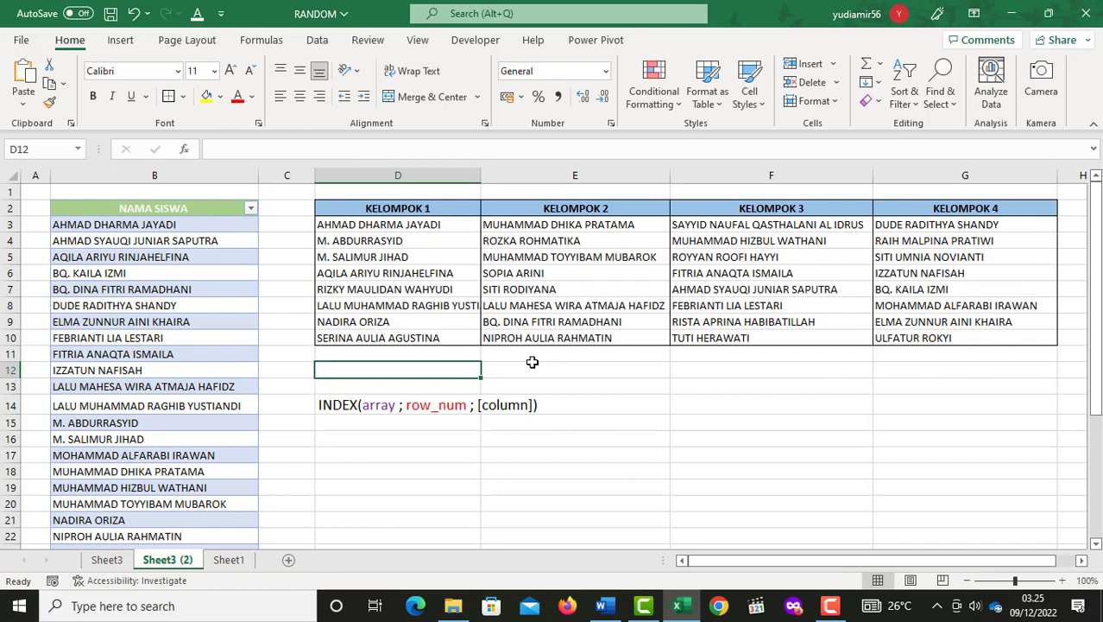
key("F9")
key("F9")
key("F9")
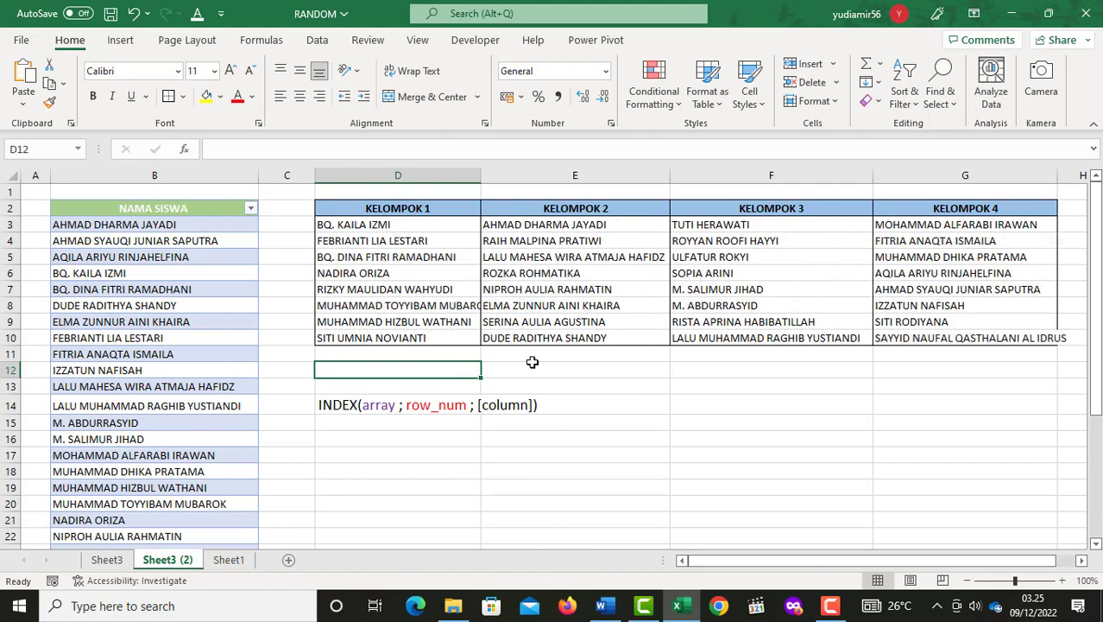
key("F9")
key("F9")
key("F9")
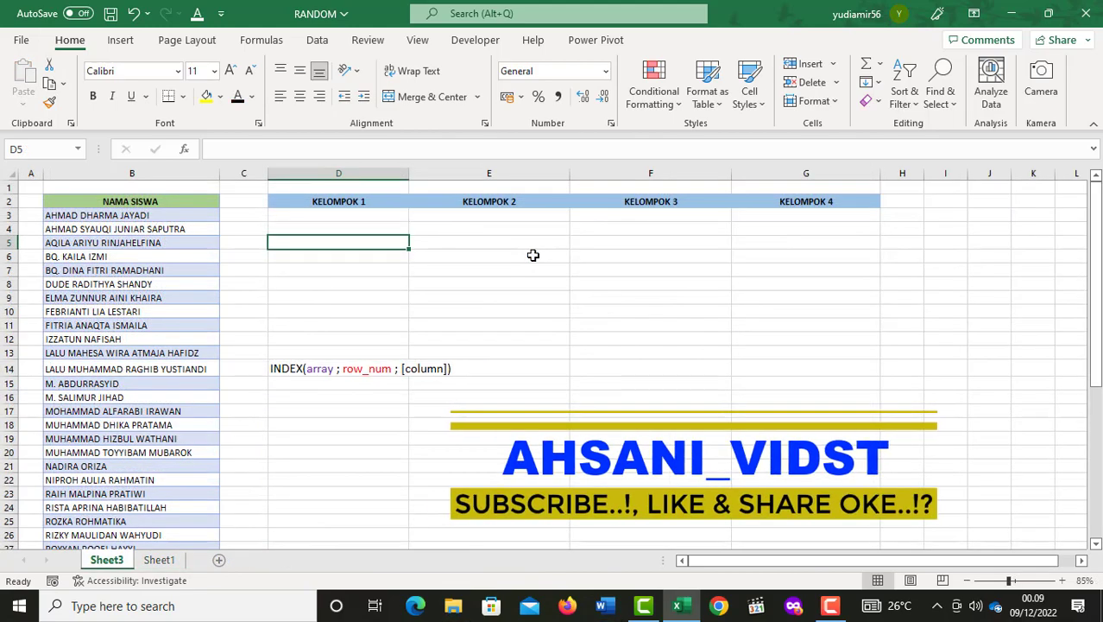
left_click(317, 217)
left_click(380, 384)
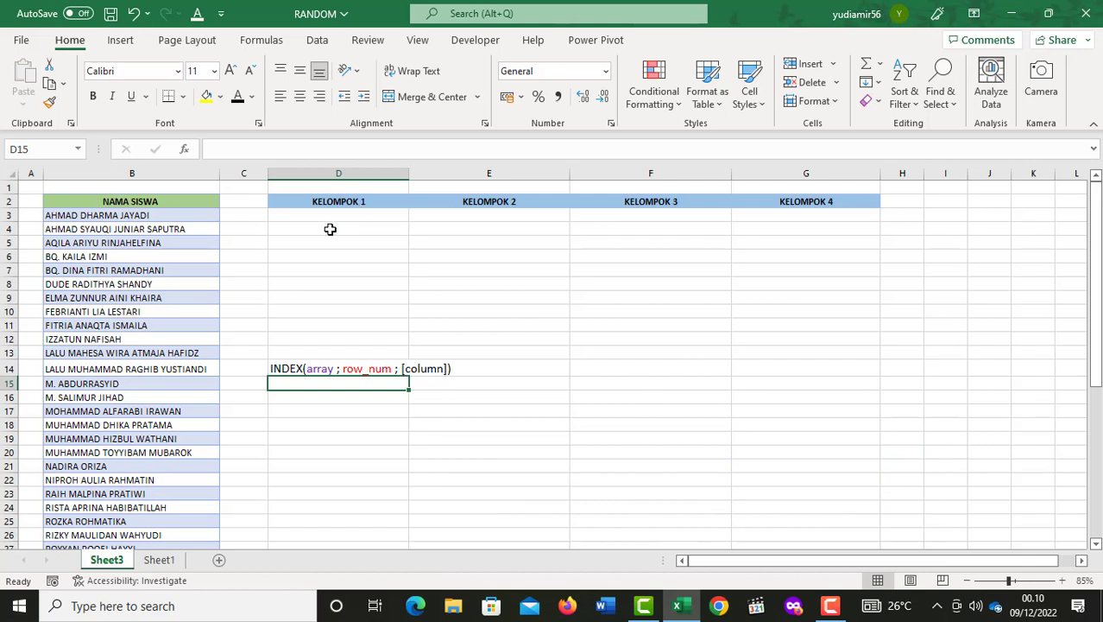
left_click(156, 243)
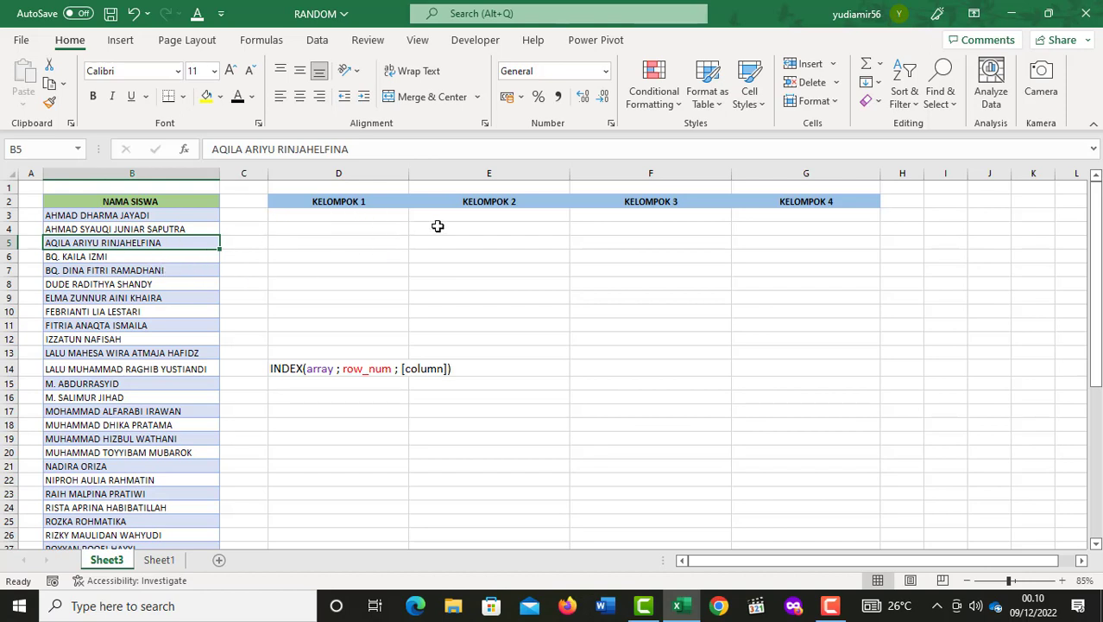
left_click(125, 284)
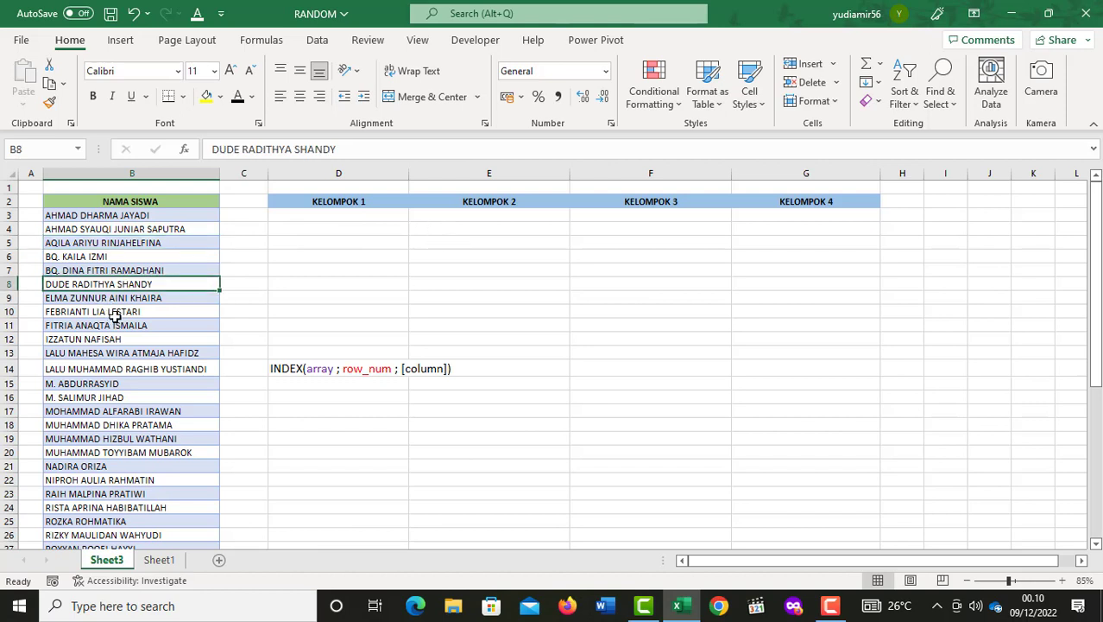
Step: Convert the NAMA SISWA list in B2:B34 into a table with headers and name the table SISWA
left_click(136, 243)
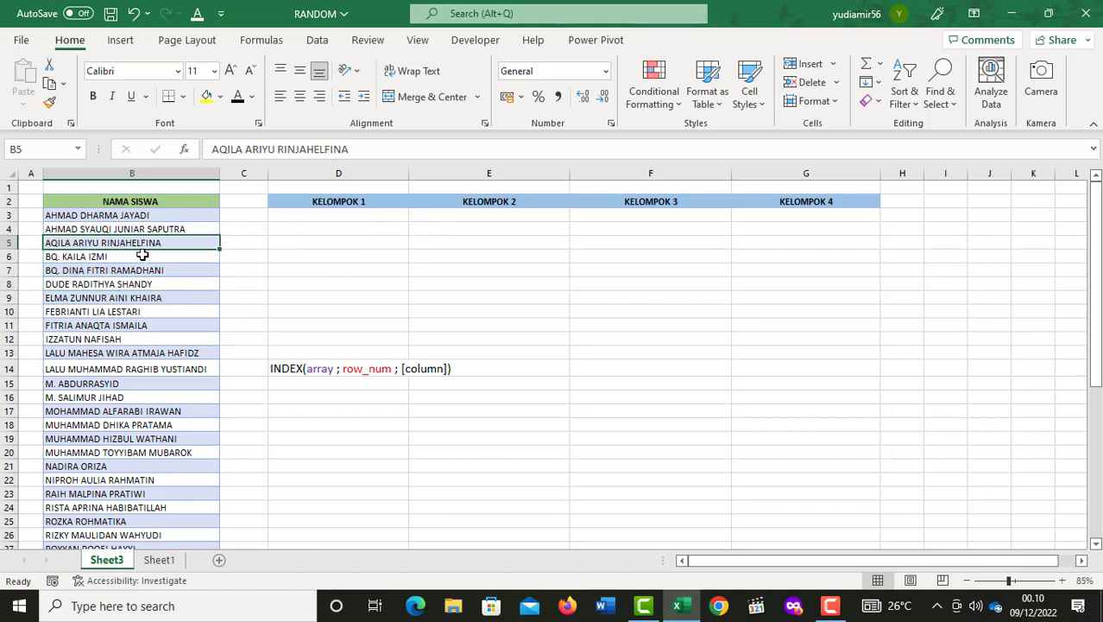
key("ctrl+t")
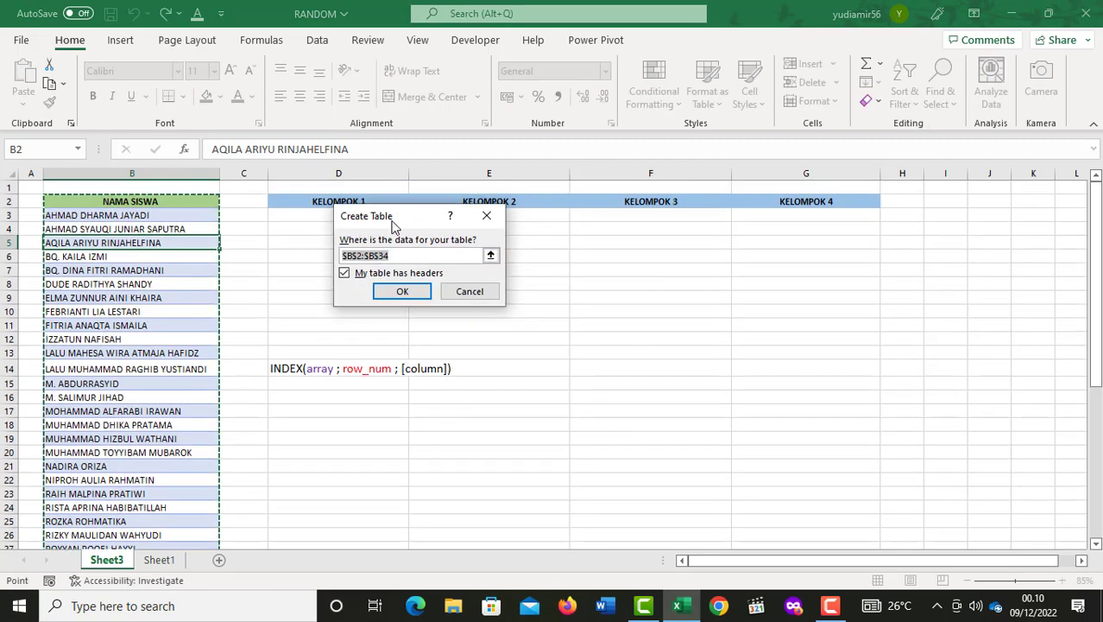
left_click(403, 295)
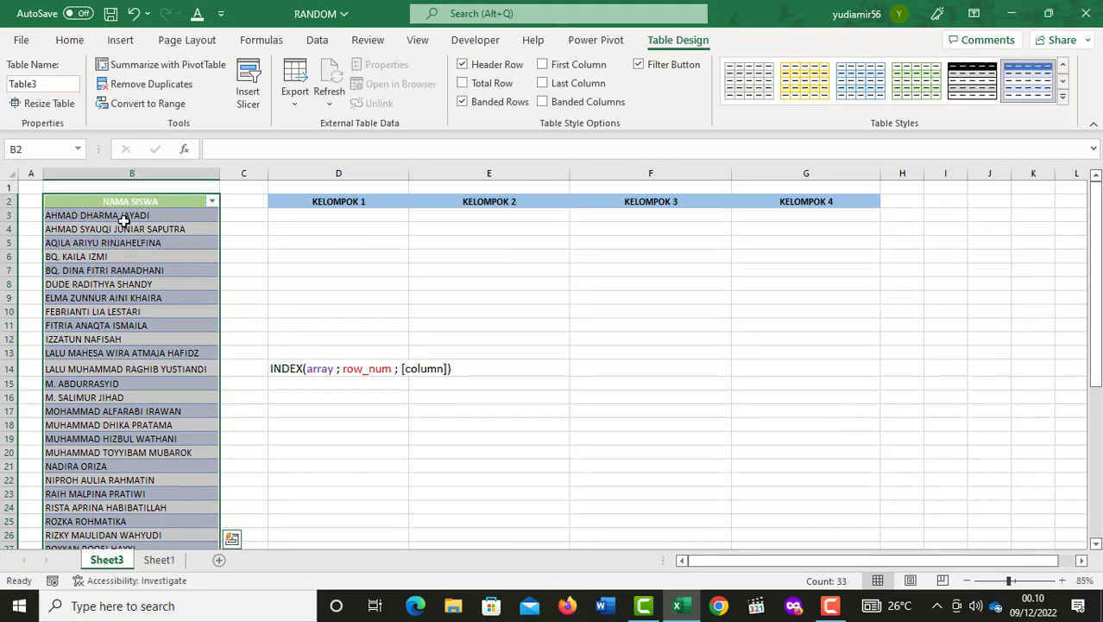
left_click(45, 86)
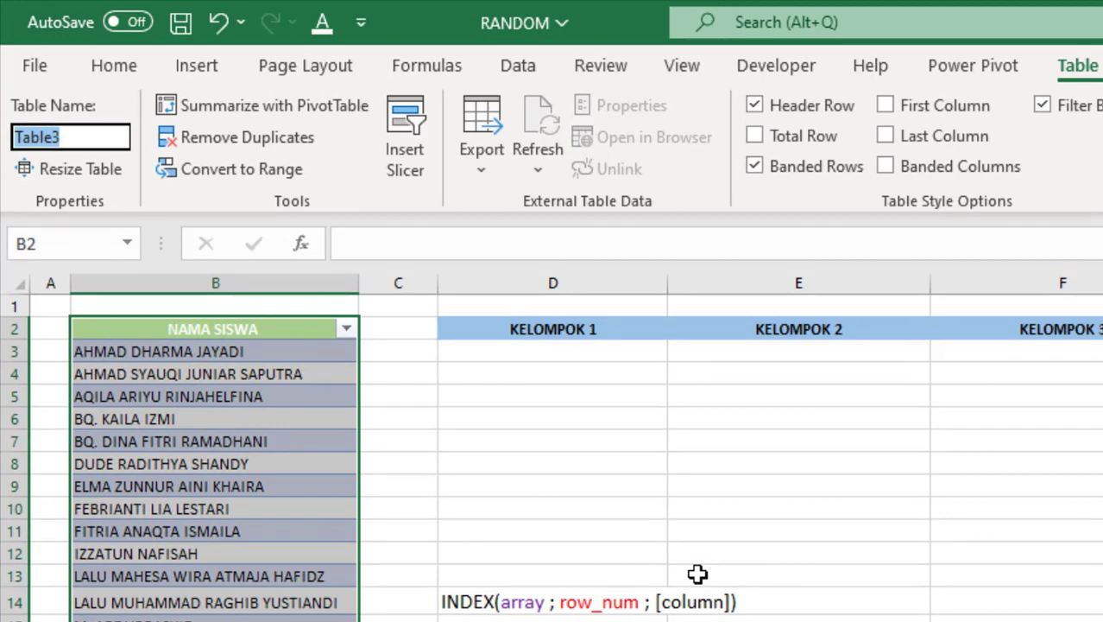
type("SISWA")
key("Return")
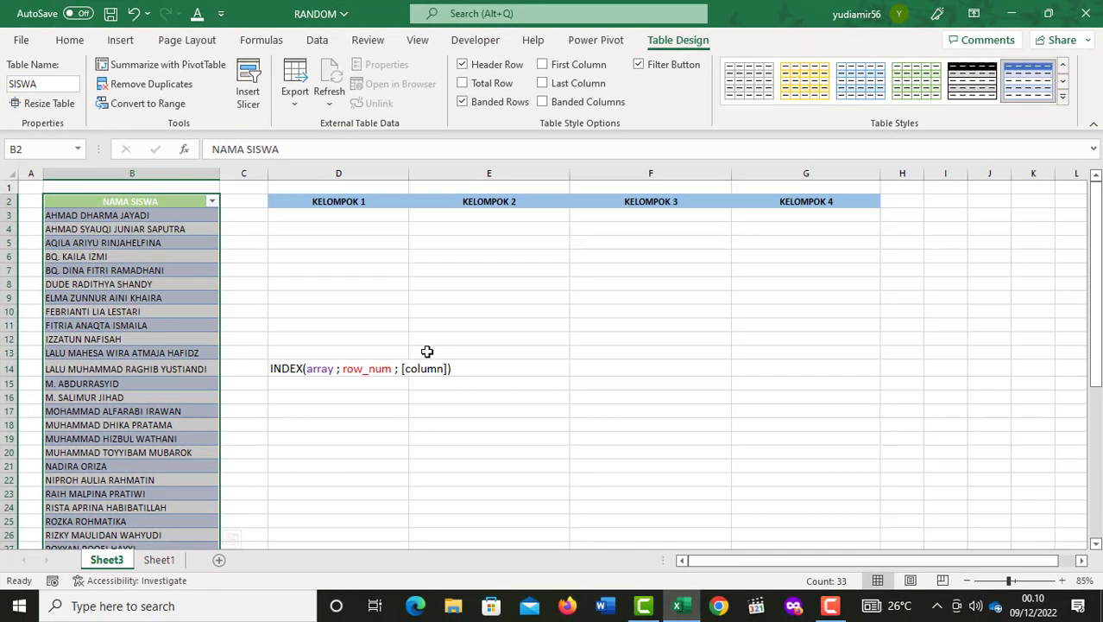
Step: Examine the INDEX syntax note in D14, relating its array and row_num arguments to the names in the NAMA SISWA table
left_click(331, 366)
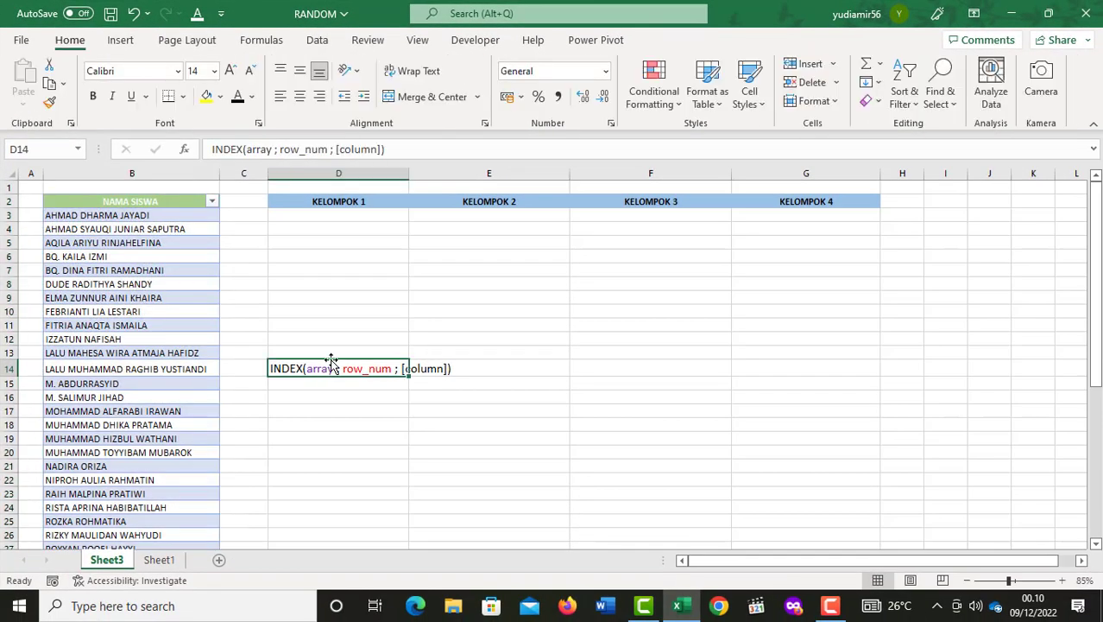
left_click(325, 388)
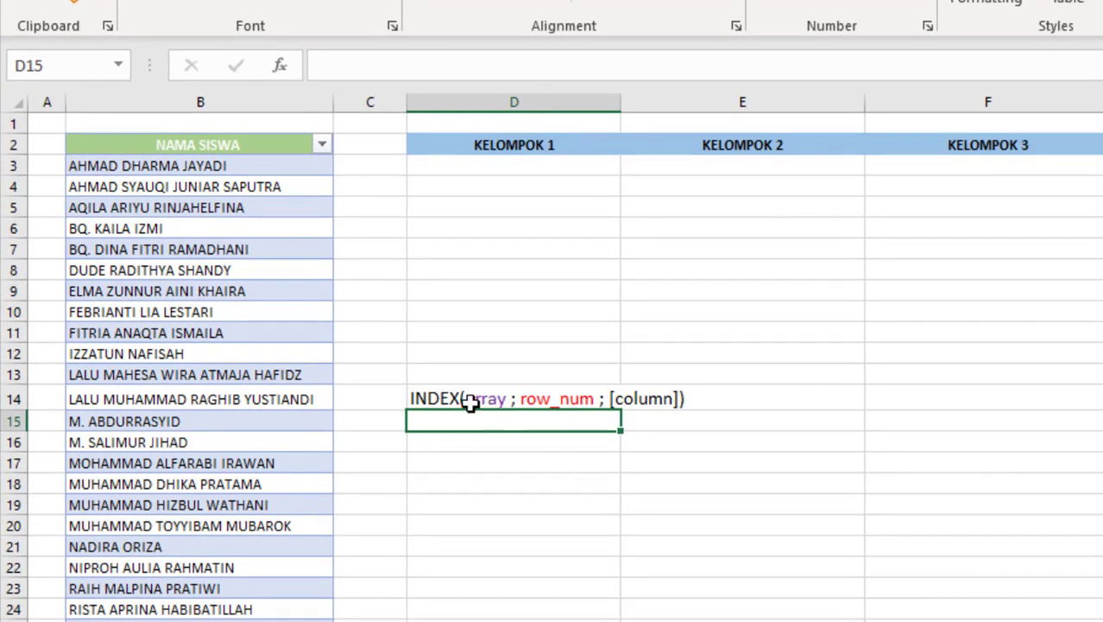
left_click(293, 369)
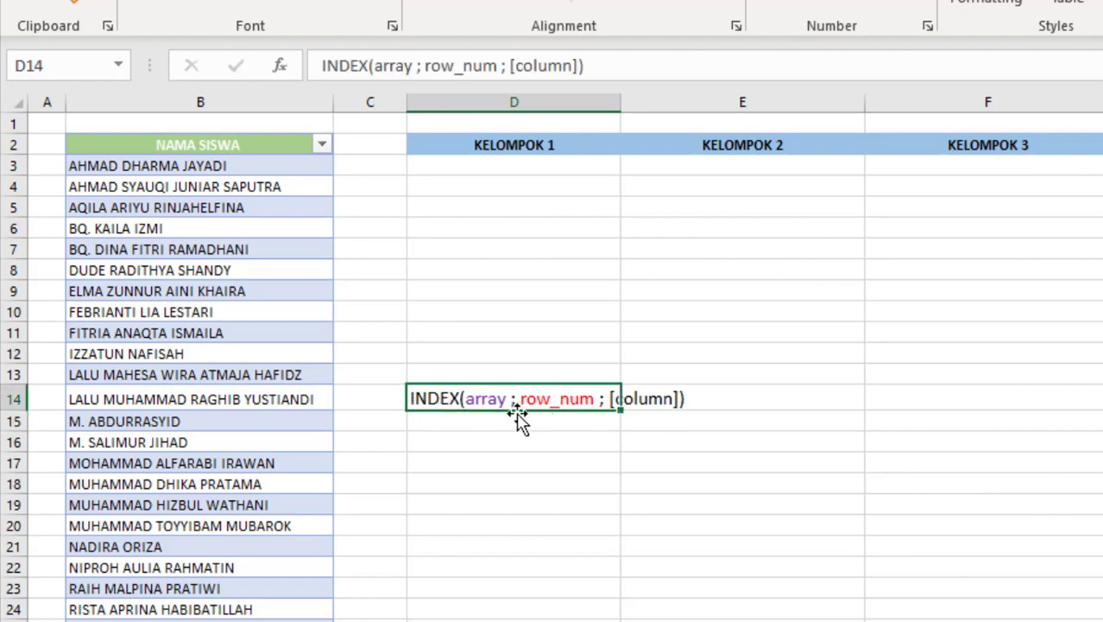
left_click(176, 204)
left_click(202, 350)
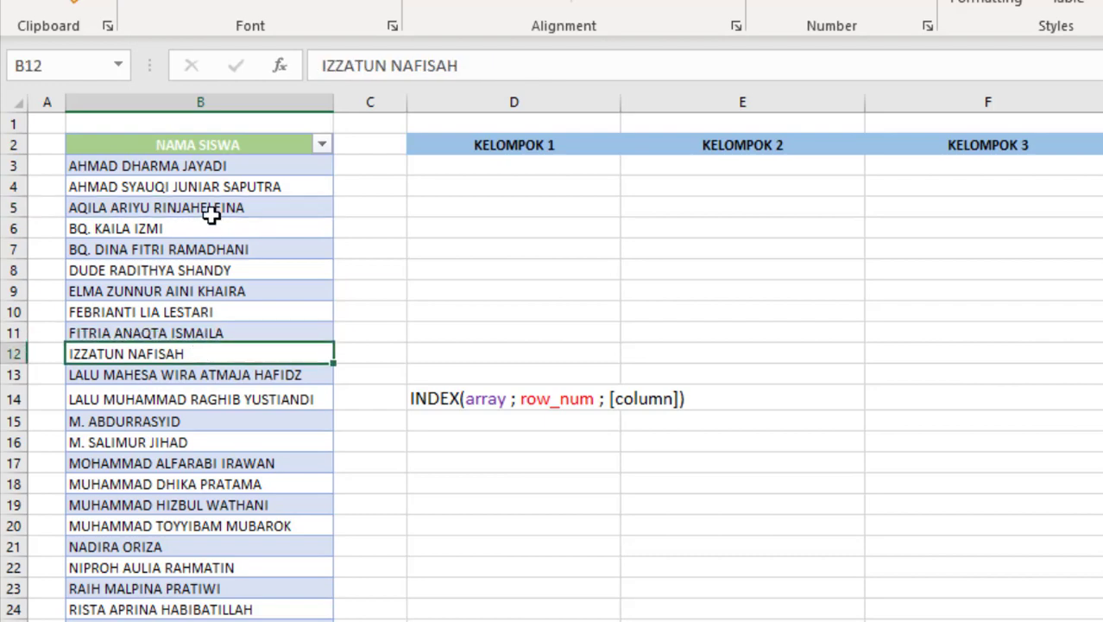
left_click(213, 210)
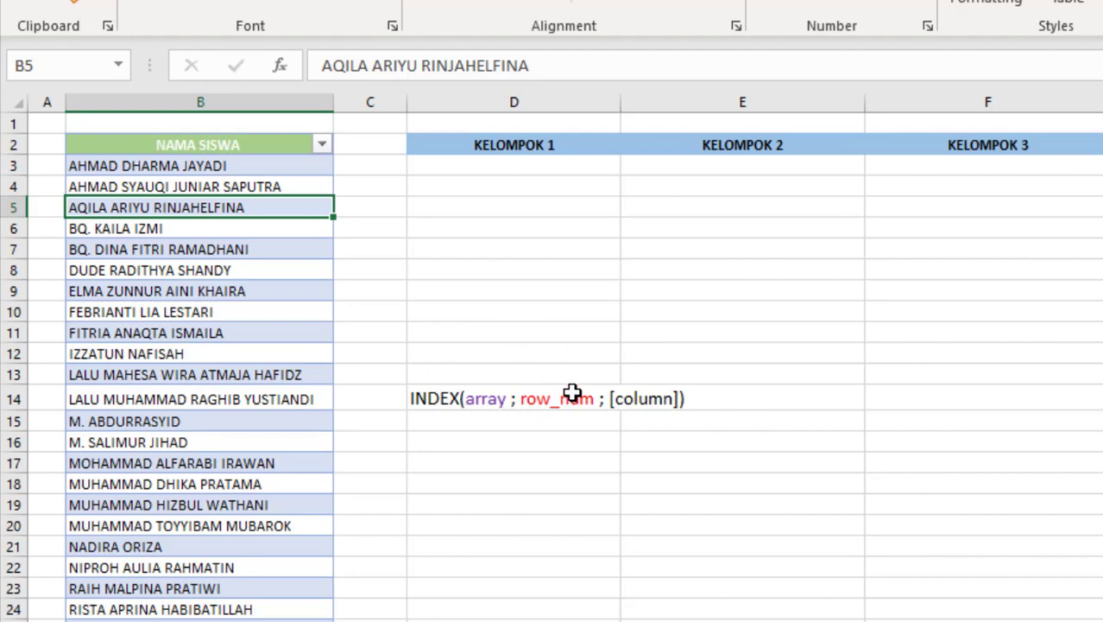
left_click(127, 186)
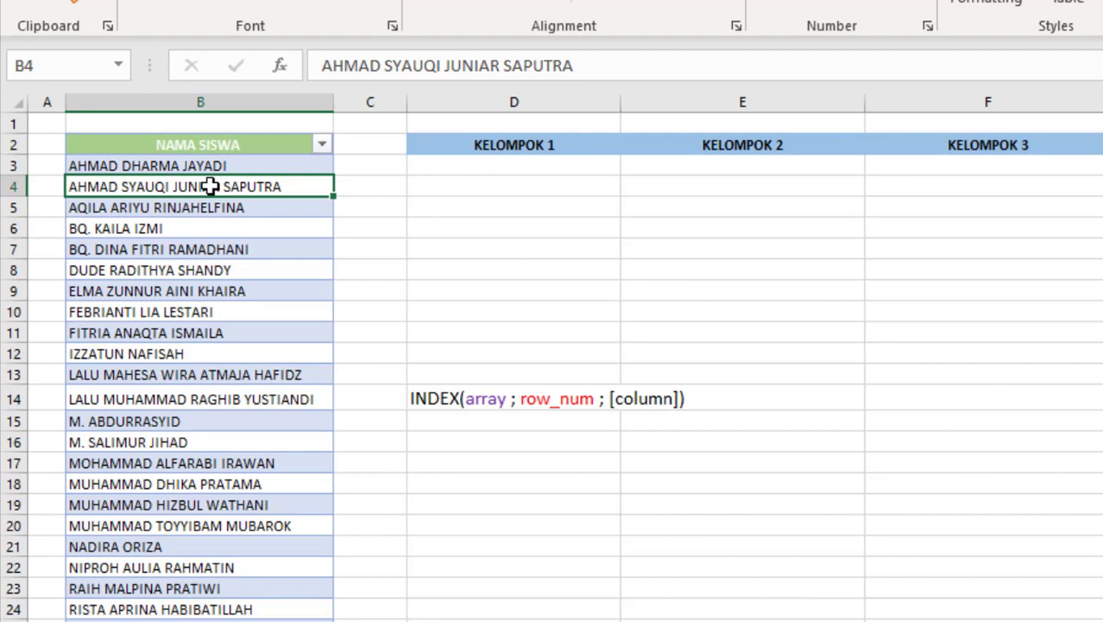
left_click(502, 423)
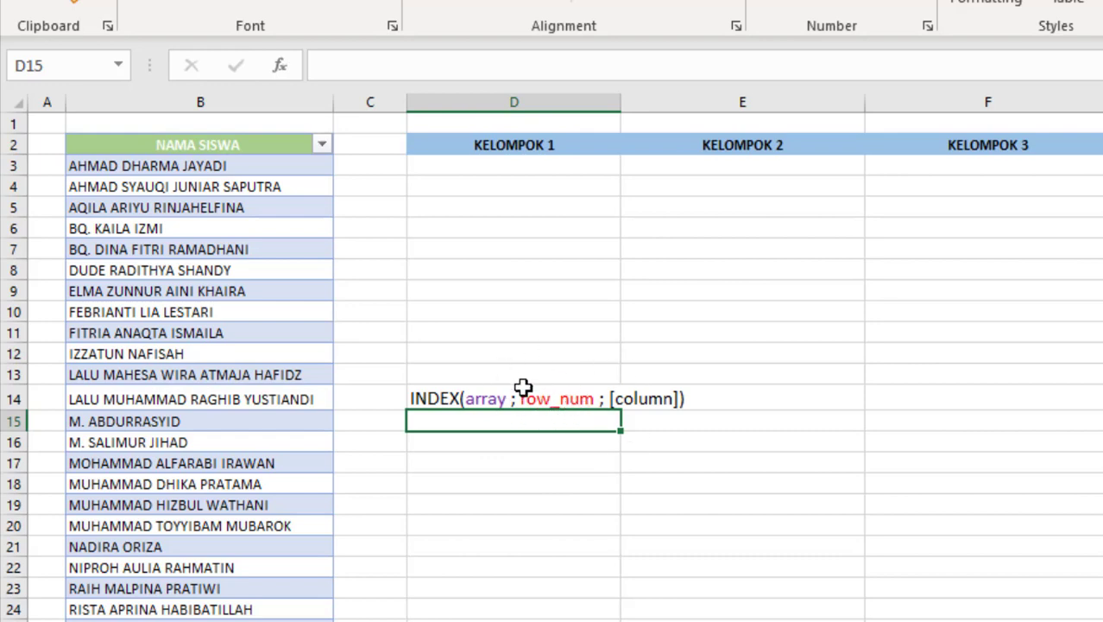
left_click(581, 403)
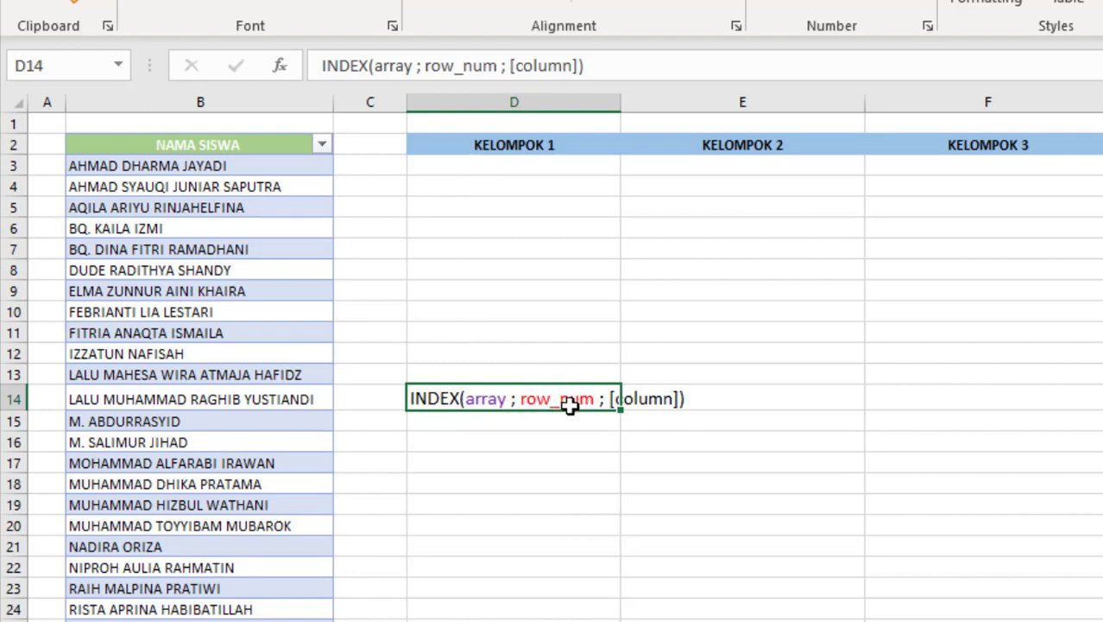
left_click(576, 429)
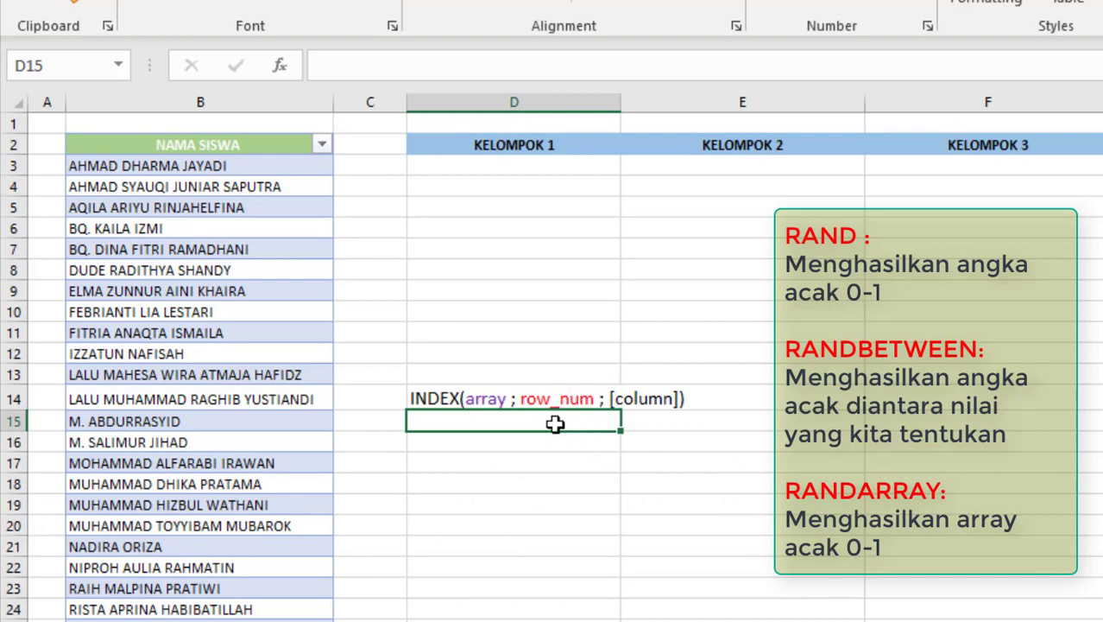
mouse_move(552, 421)
left_mouse_down()
mouse_move(568, 484)
mouse_move(562, 423)
left_mouse_up()
left_click_drag(145, 249, 165, 288)
left_click_drag(457, 168, 580, 242)
left_click(490, 406)
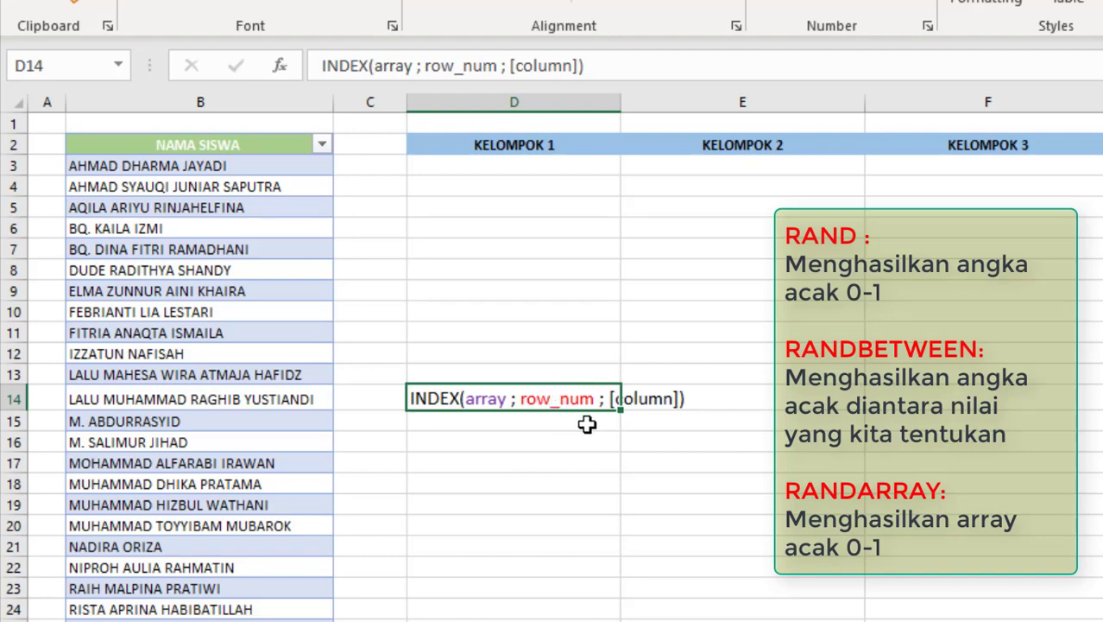
left_click(578, 422)
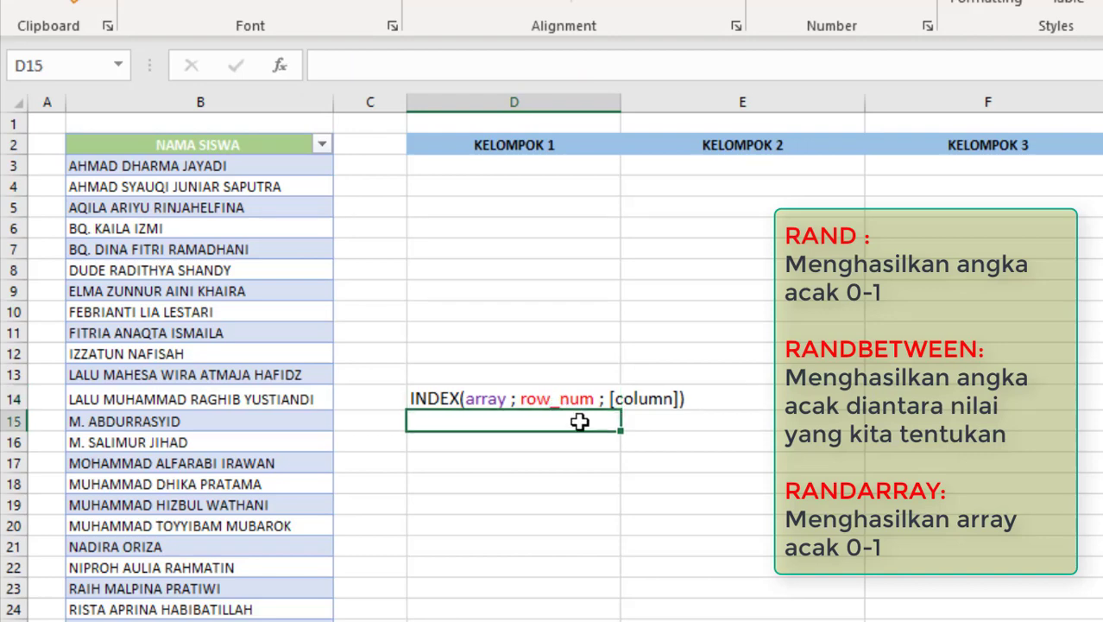
left_click(570, 398)
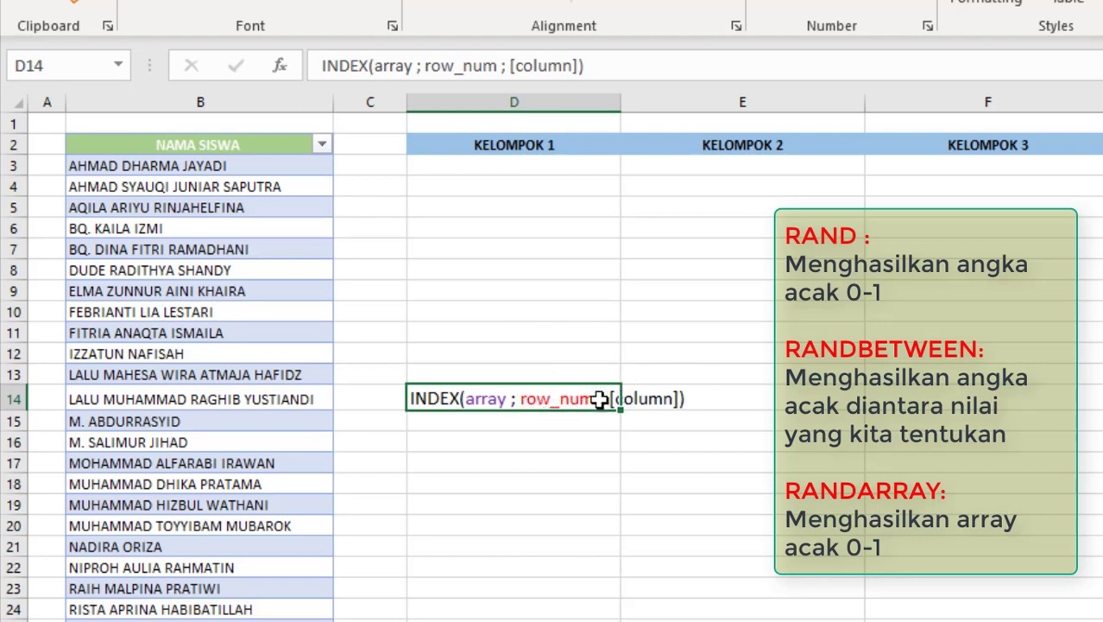
Step: Enter the formula =SEQUENCE(5) in cell D15, below the INDEX syntax note
left_click(554, 431)
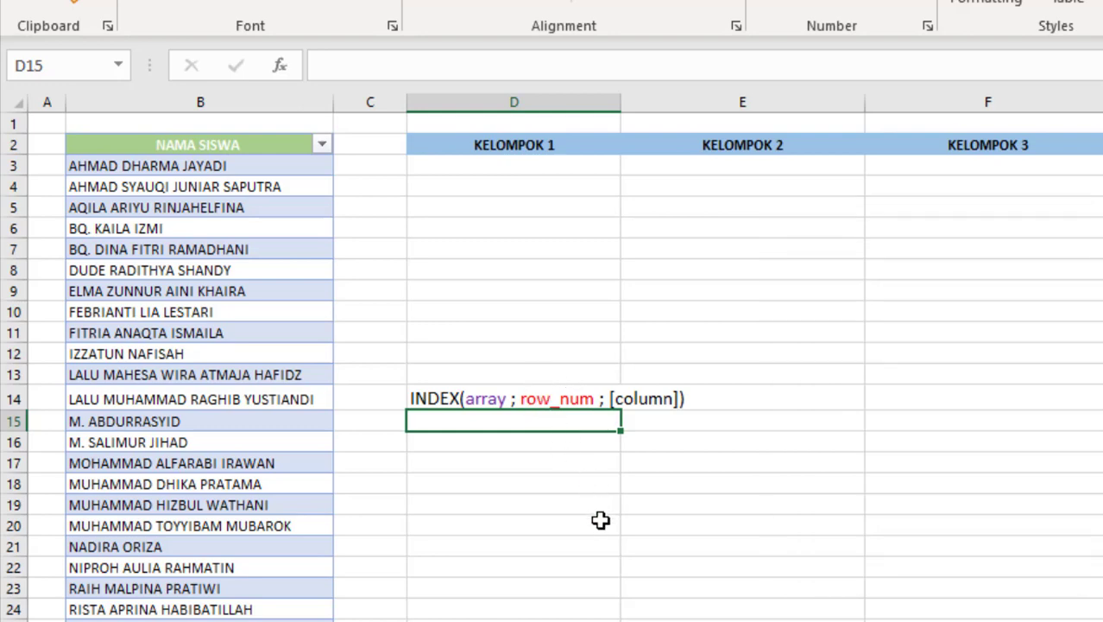
type("=SEQ")
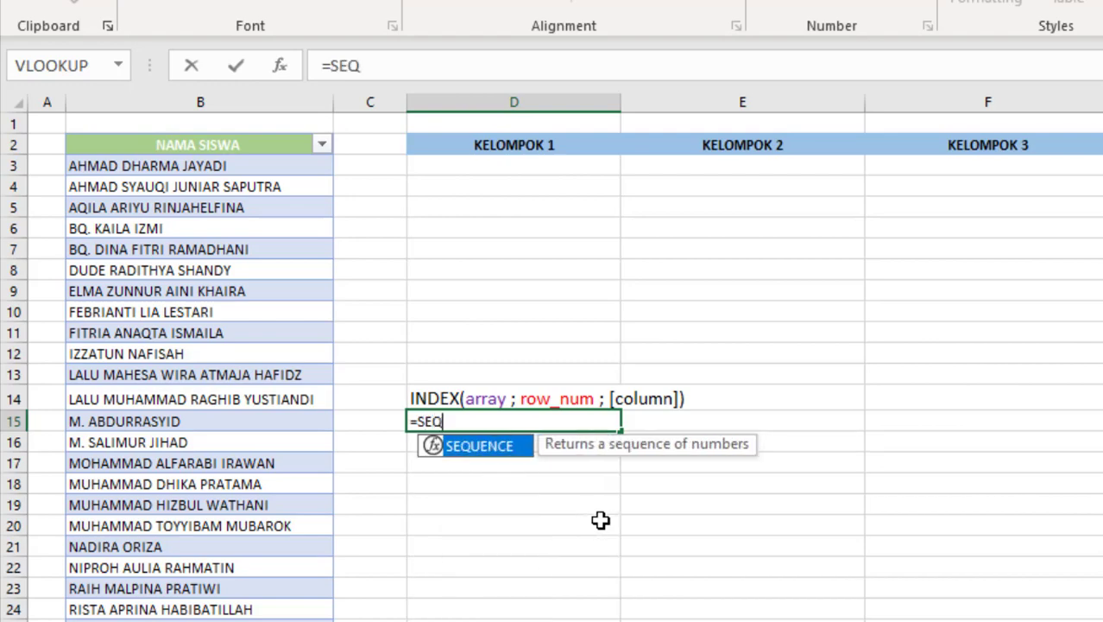
key("Tab")
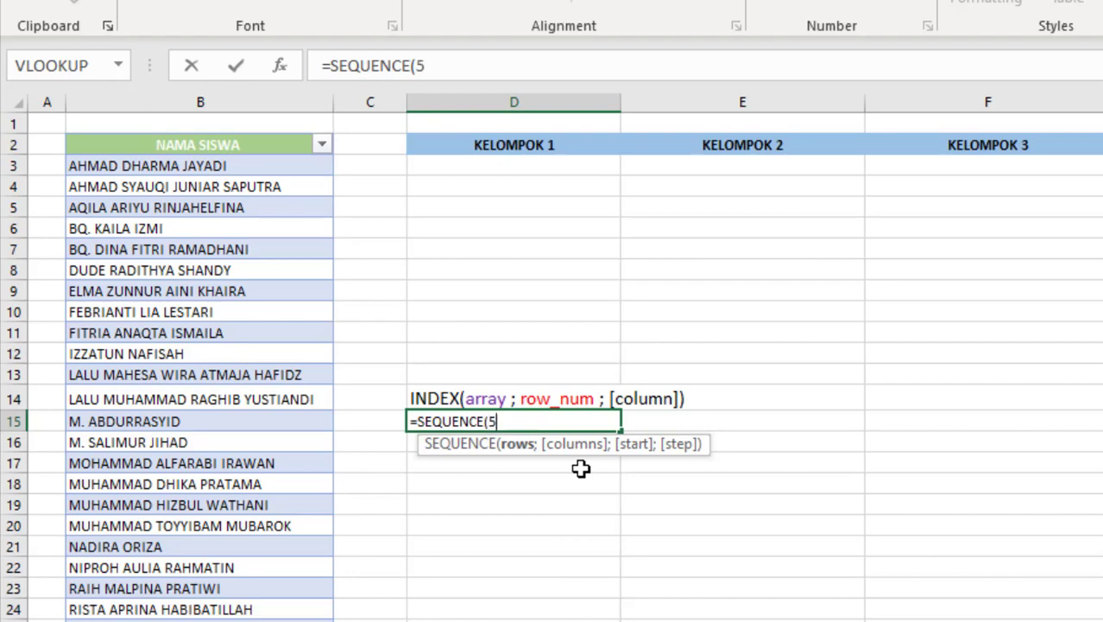
type("5)")
key("Return")
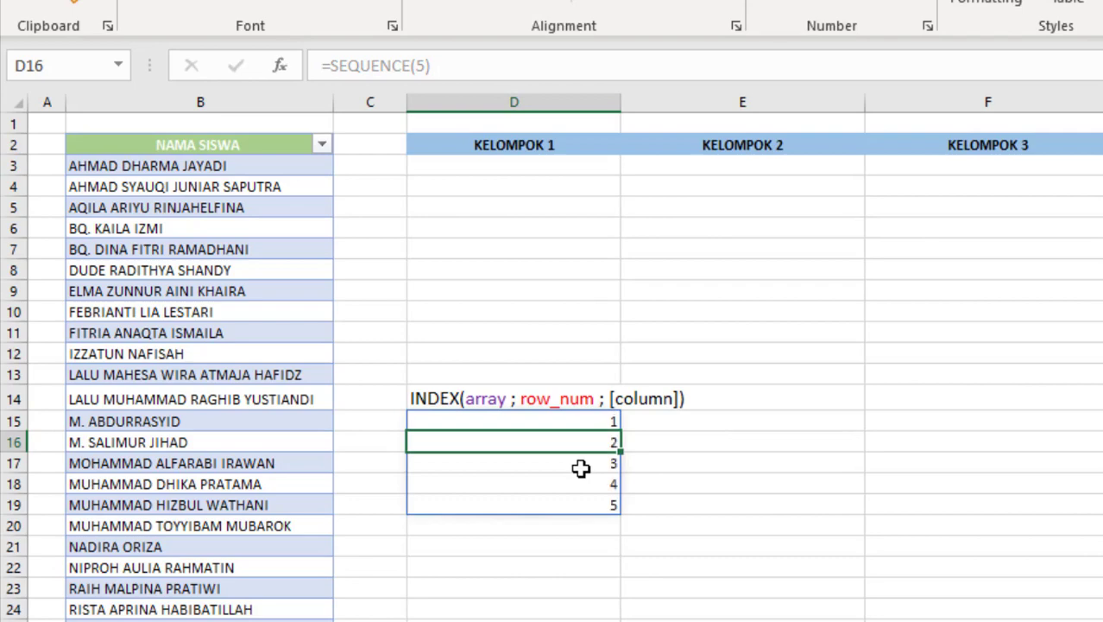
Step: Replace the rows argument of the SEQUENCE formula in D15 with COUNTA(SISWA), making it =SEQUENCE(COUNTA(SISWA))
left_click(594, 421)
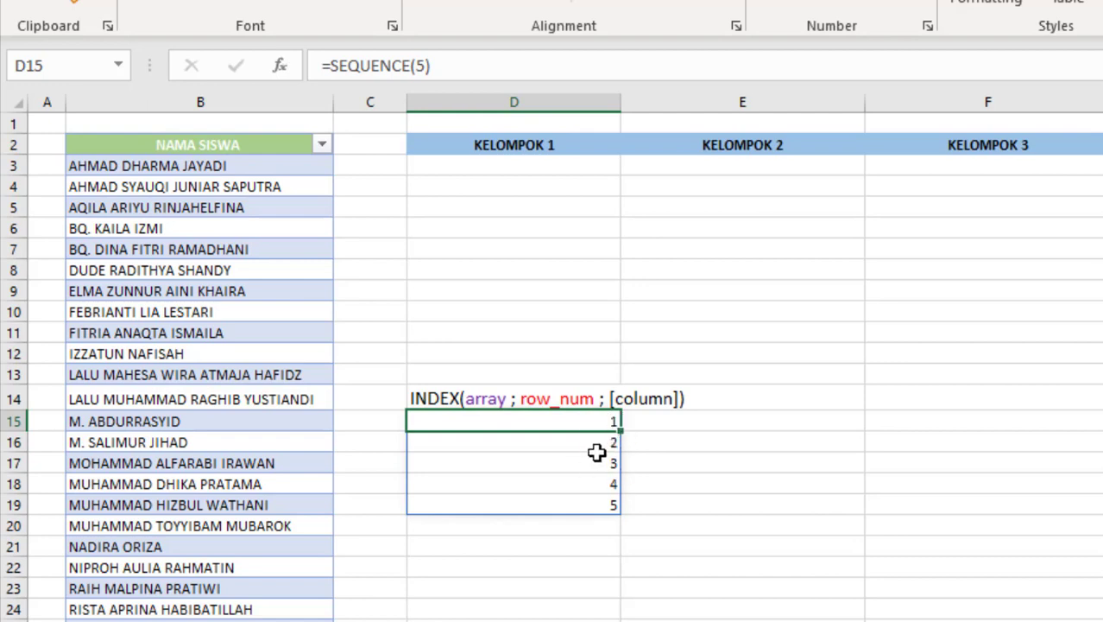
double_click(532, 417)
key("Left")
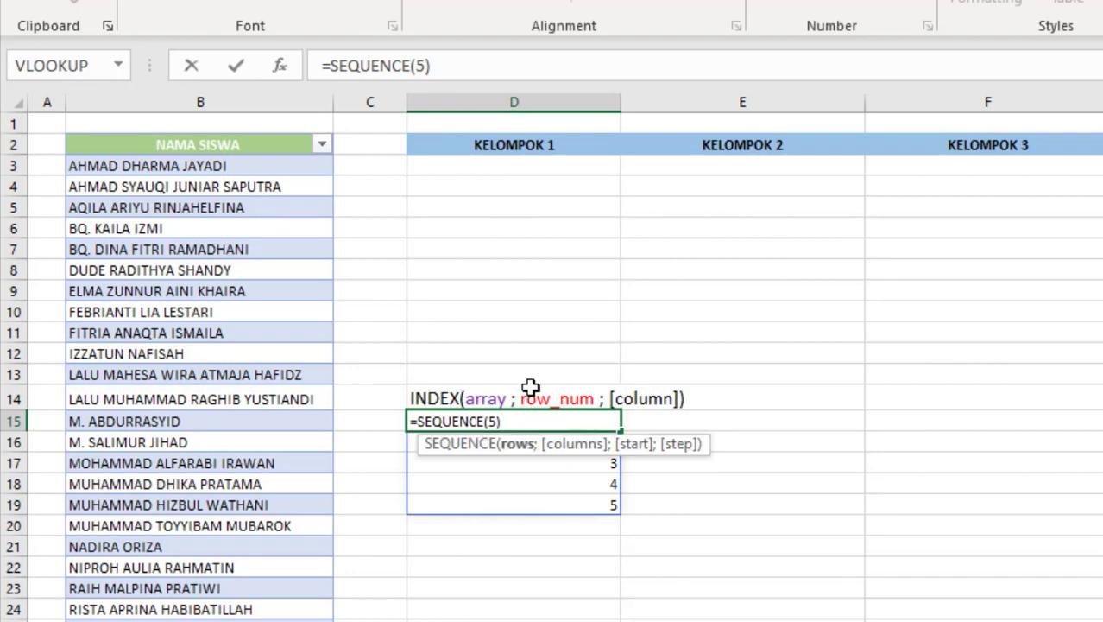
type("COUNTA")
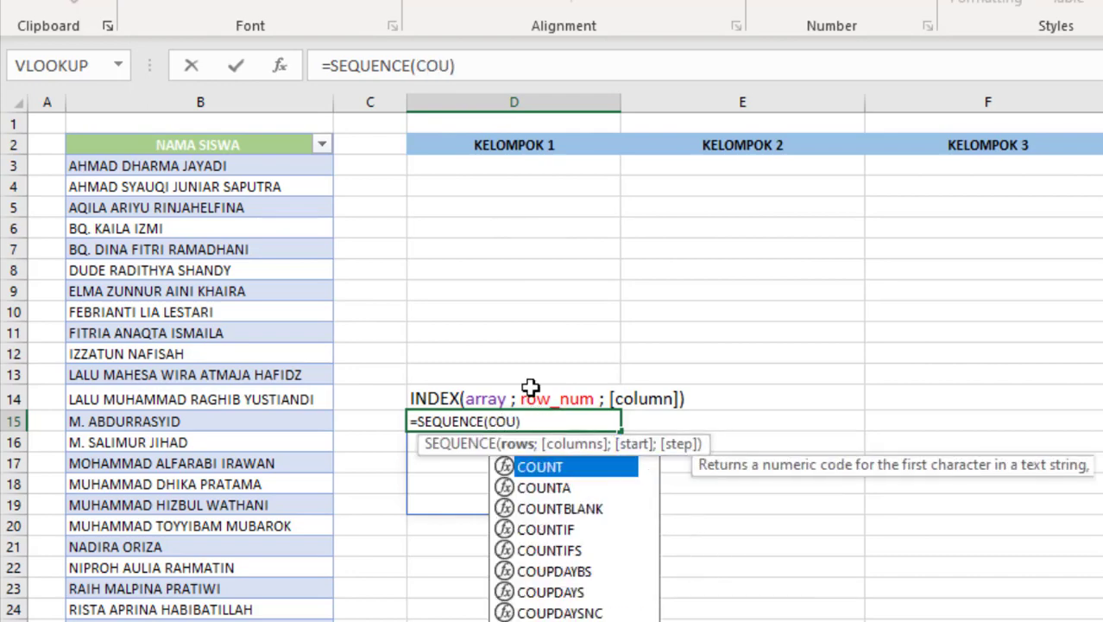
type("(")
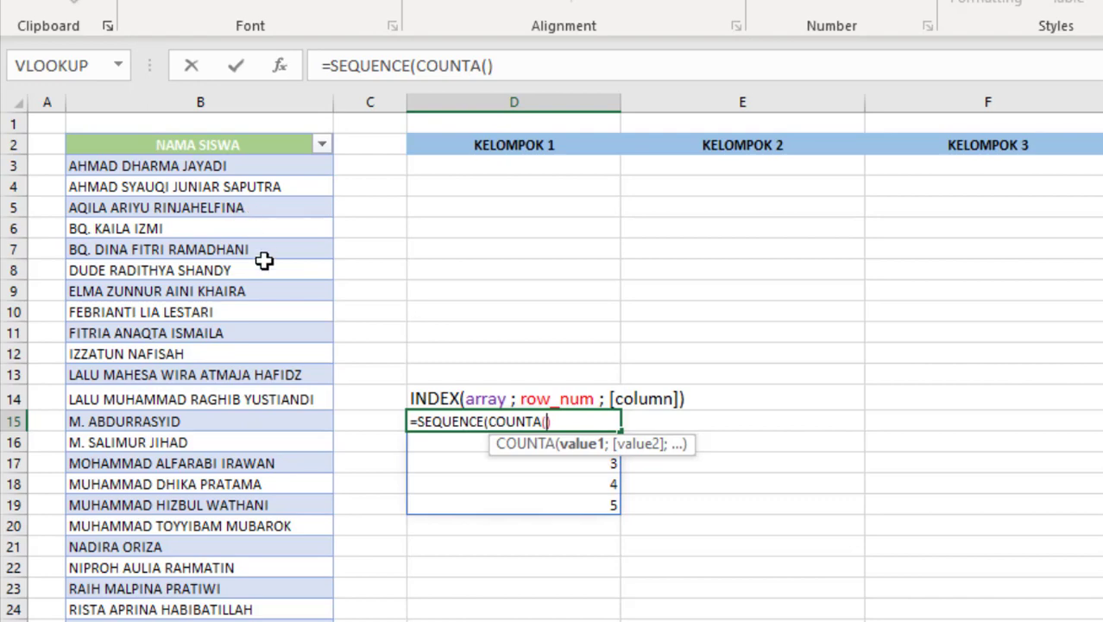
type("SISWA")
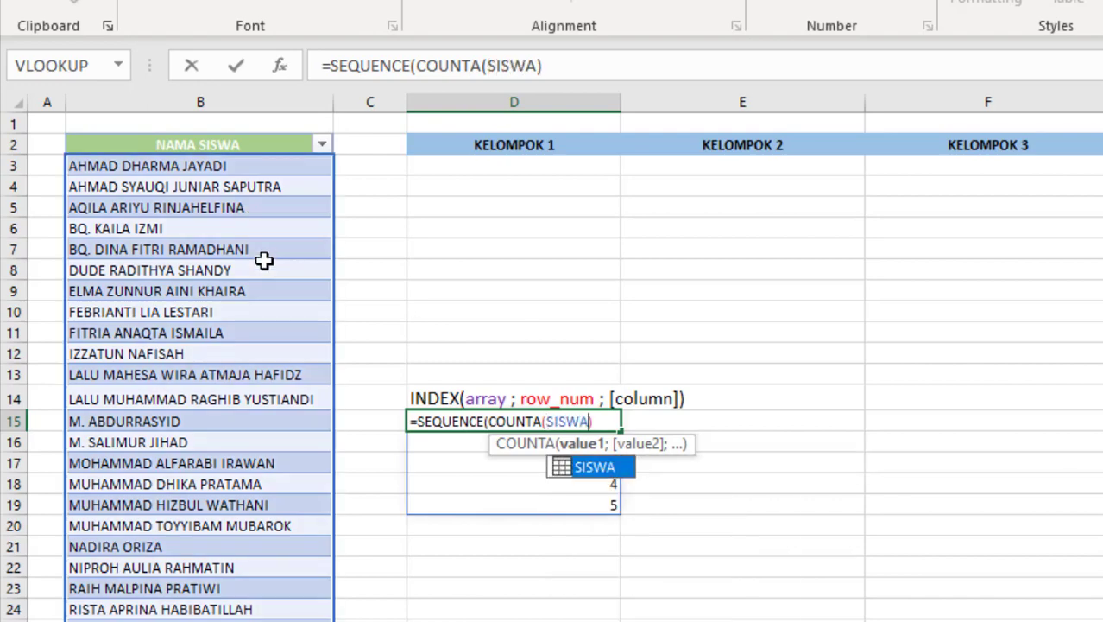
type(")")
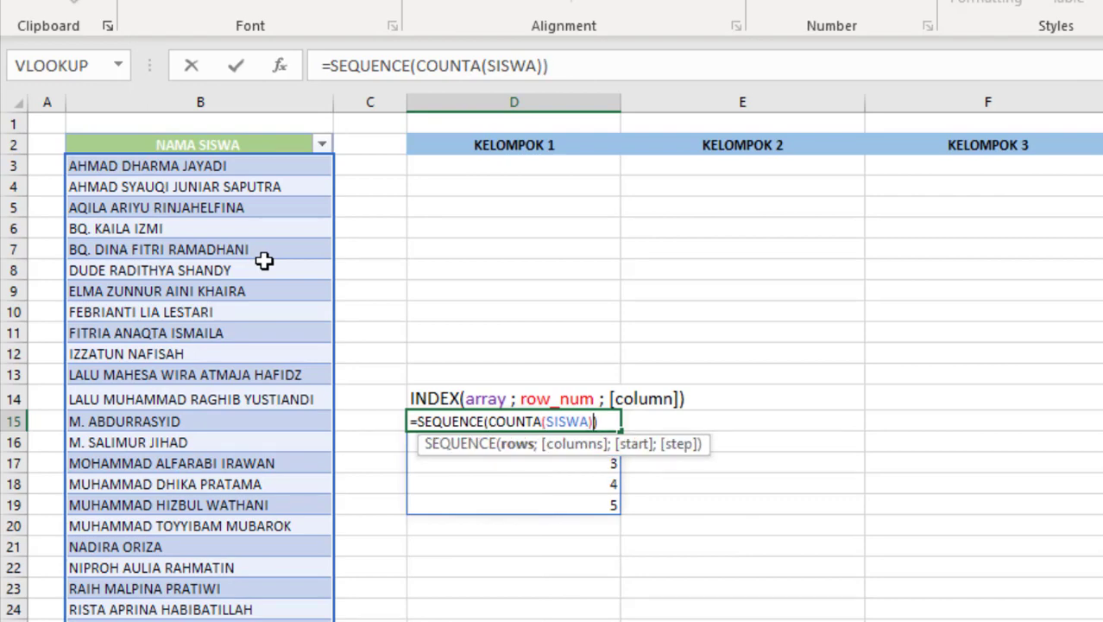
key("Return")
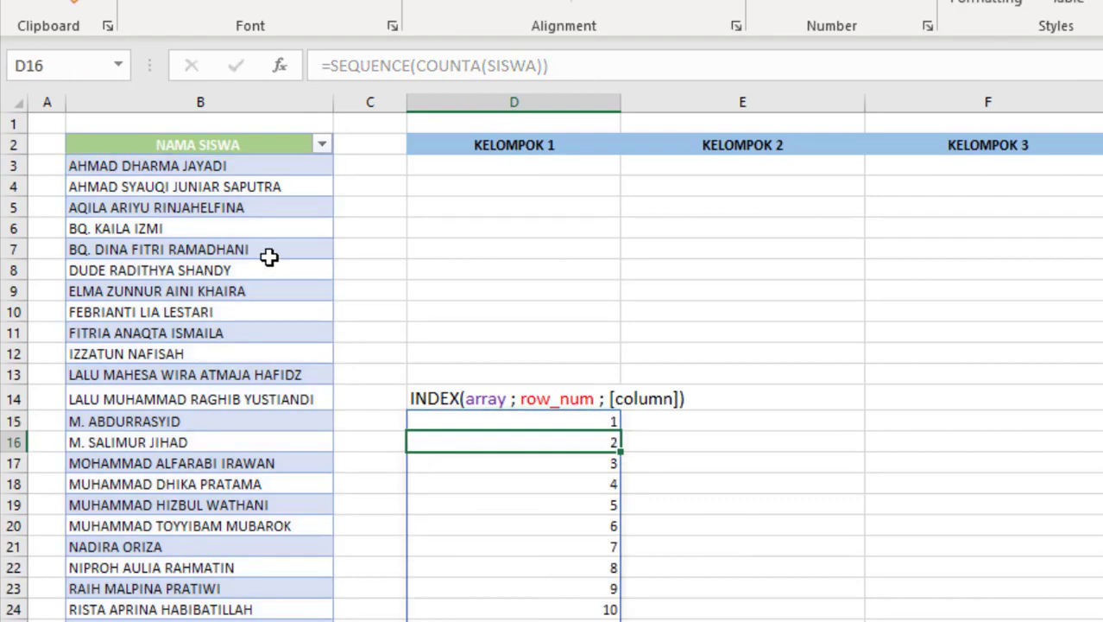
Step: Compare the full sequence of numbers spilled from D15 with the list of names in the NAMA SISWA table
scroll(744, 354, "down", 8)
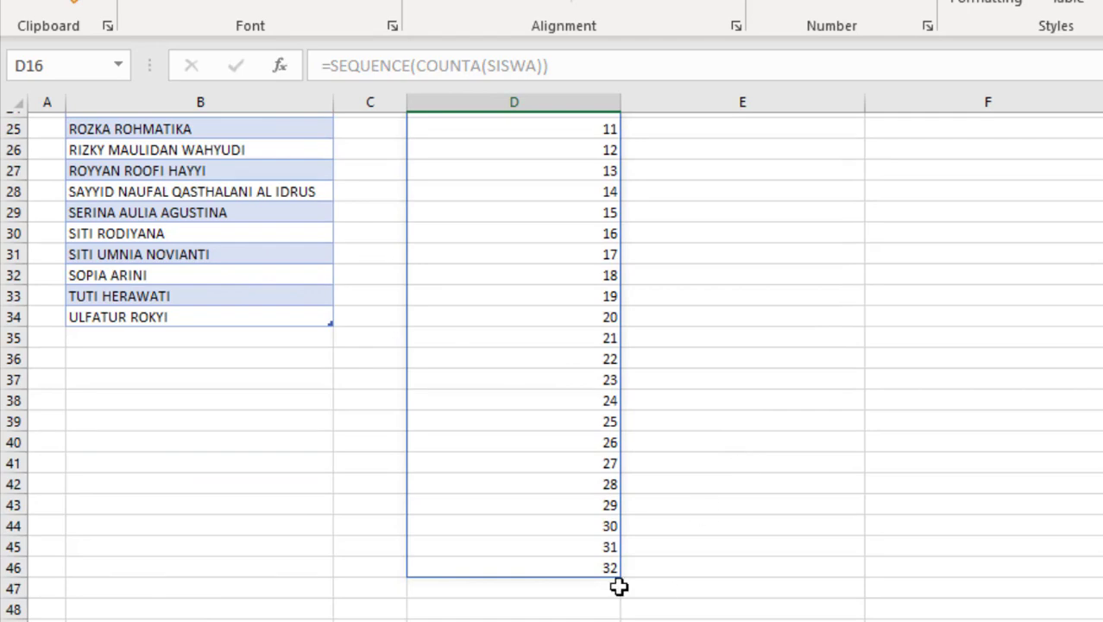
scroll(622, 585, "up", 5)
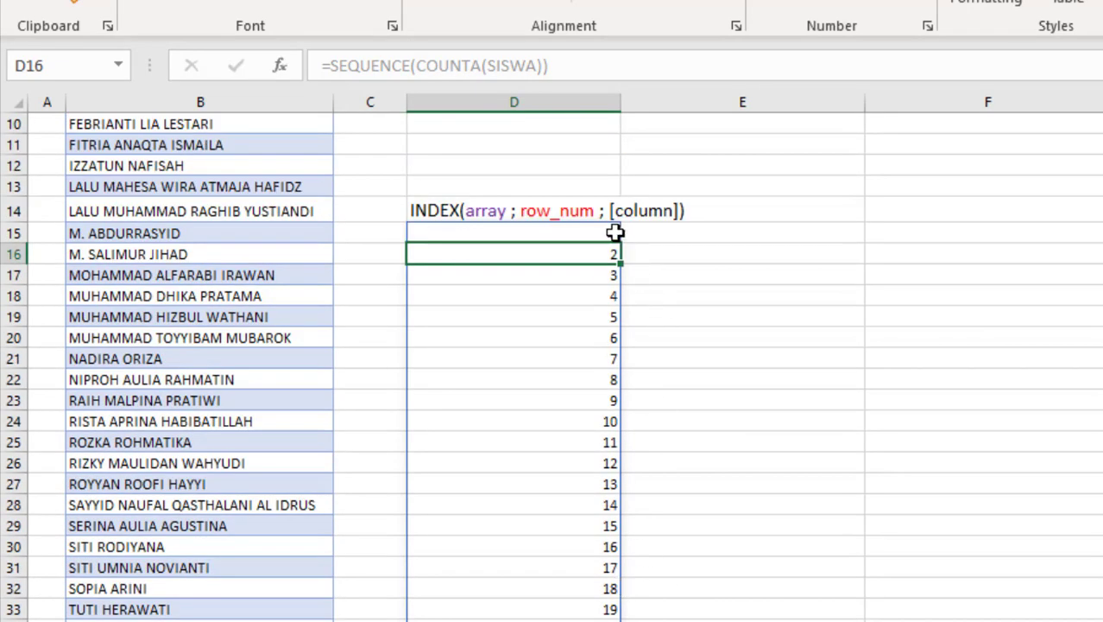
scroll(625, 382, "down", 4)
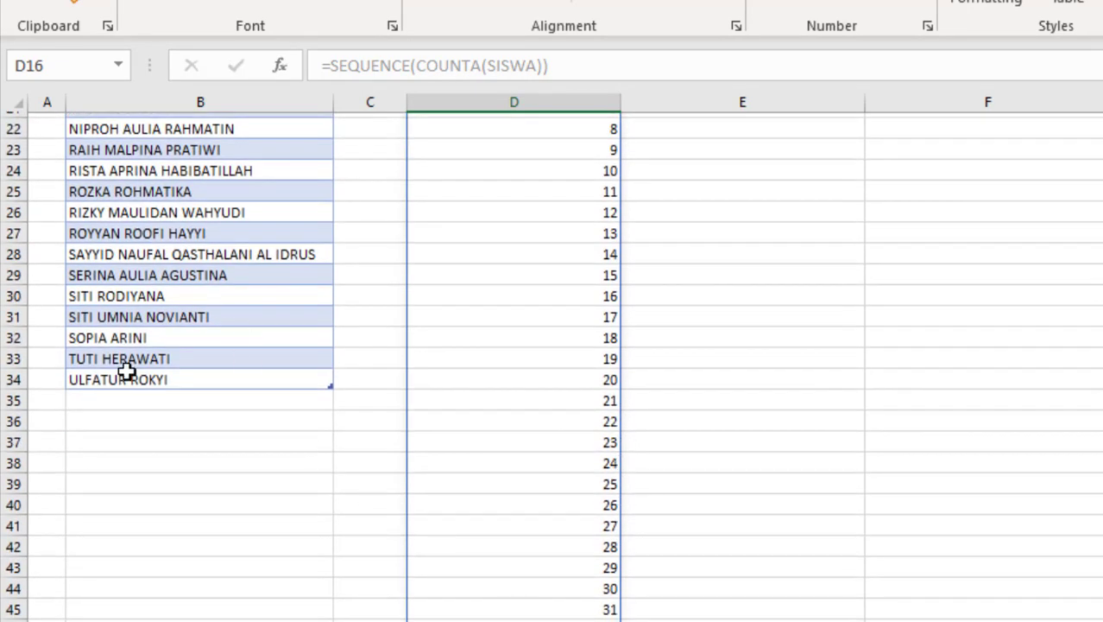
scroll(235, 321, "up", 7)
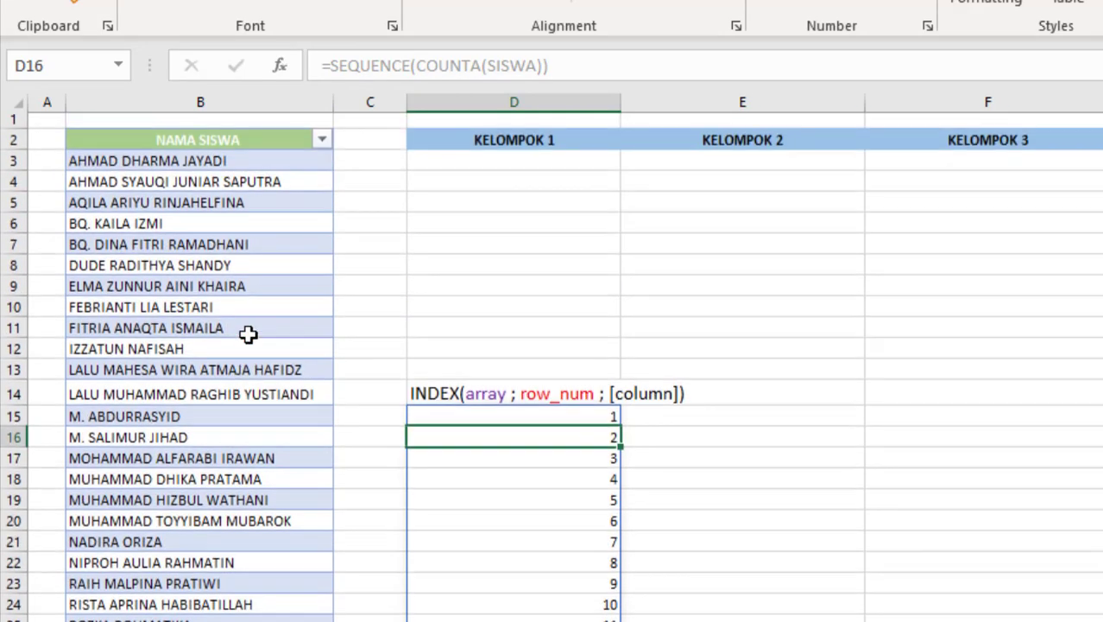
left_click(596, 418)
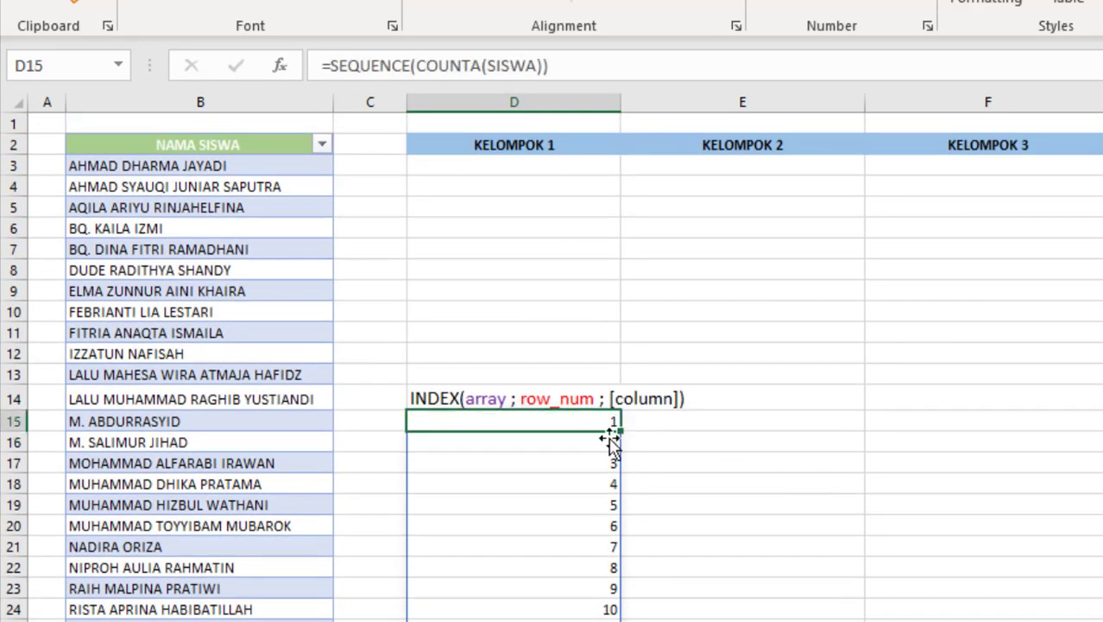
scroll(603, 473, "down", 4)
scroll(599, 474, "up", 4)
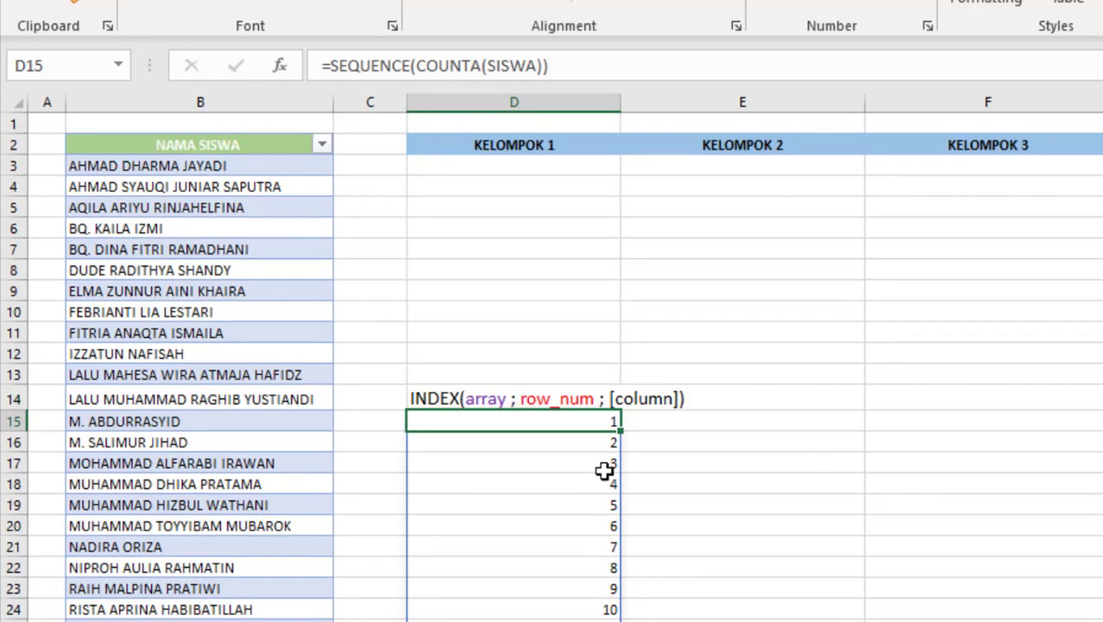
left_click(595, 467)
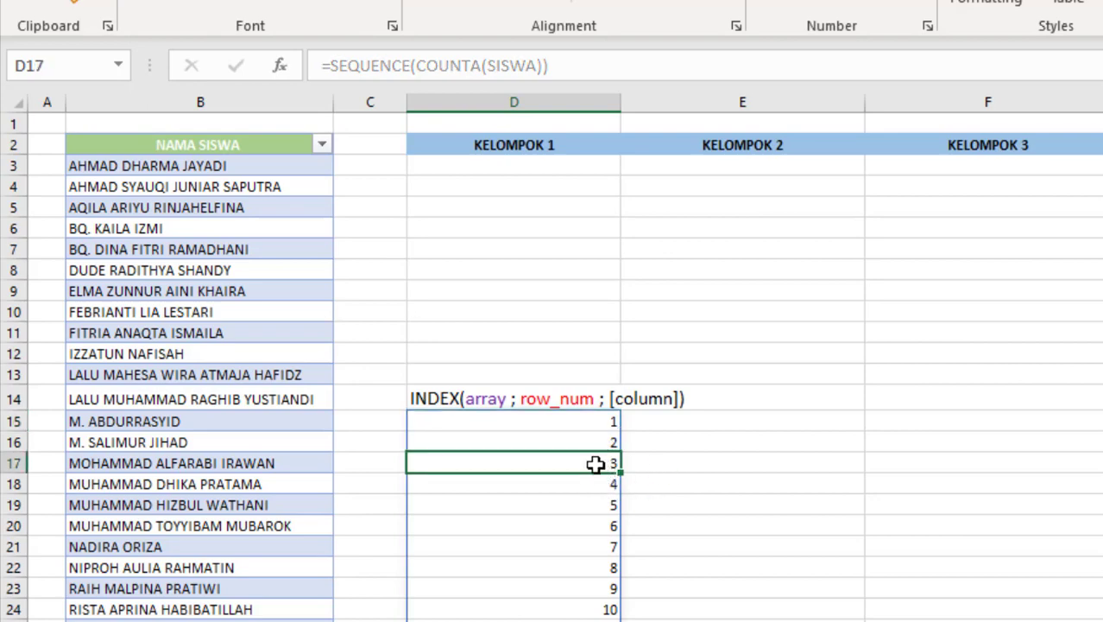
Step: Enter the formula =RANDARRAY(COUNTA(SISWA)) in cell E15, beside the first sequence number
left_click(734, 427)
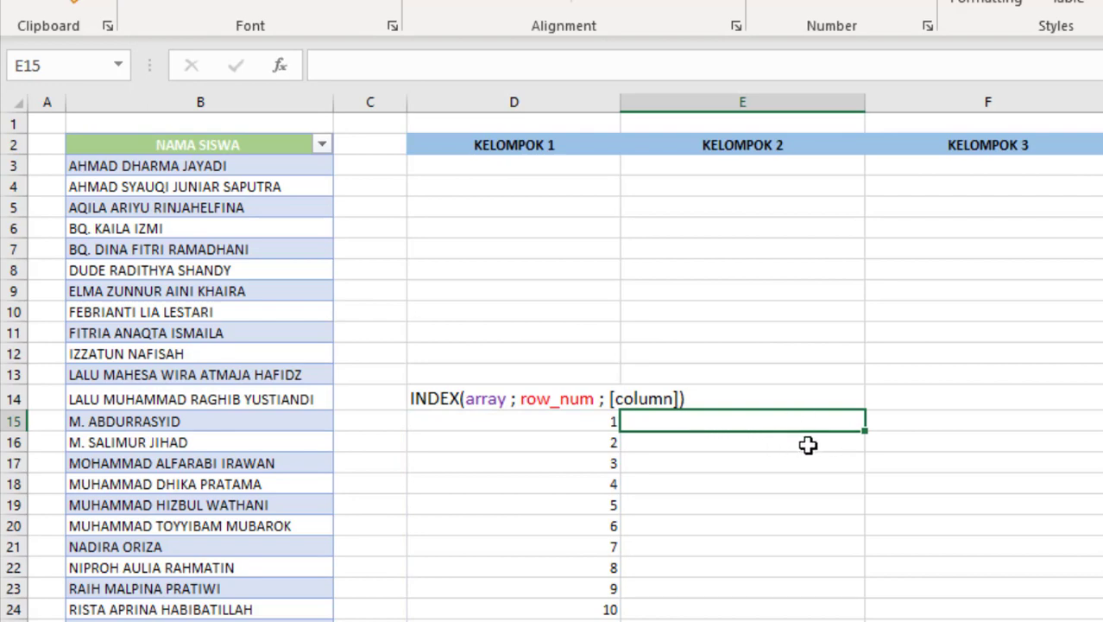
type("=RAND")
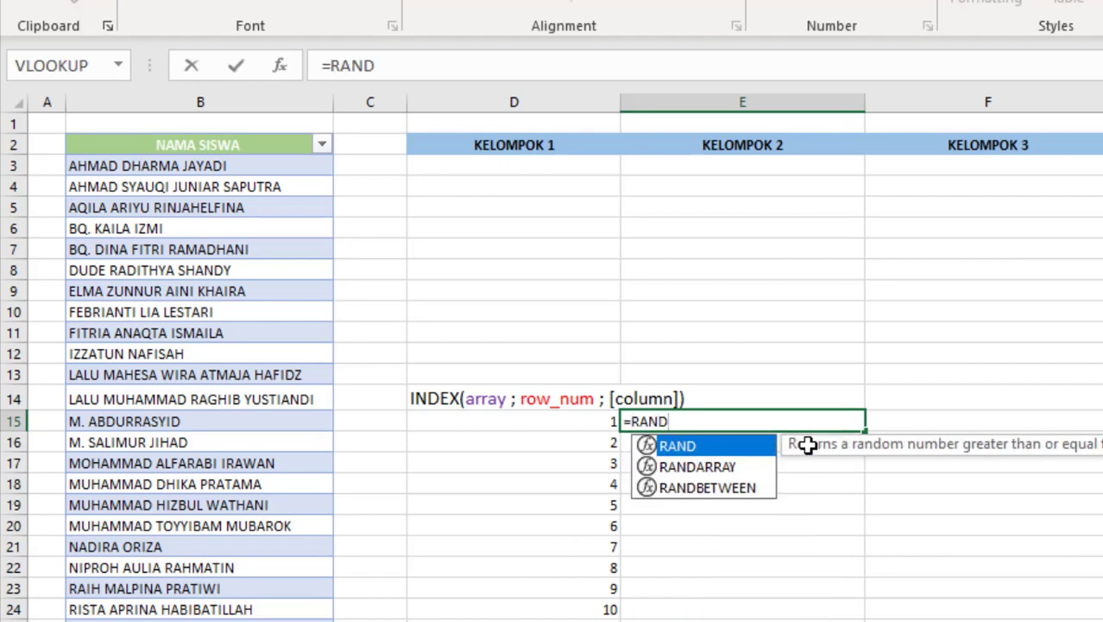
key("Down")
key("Tab")
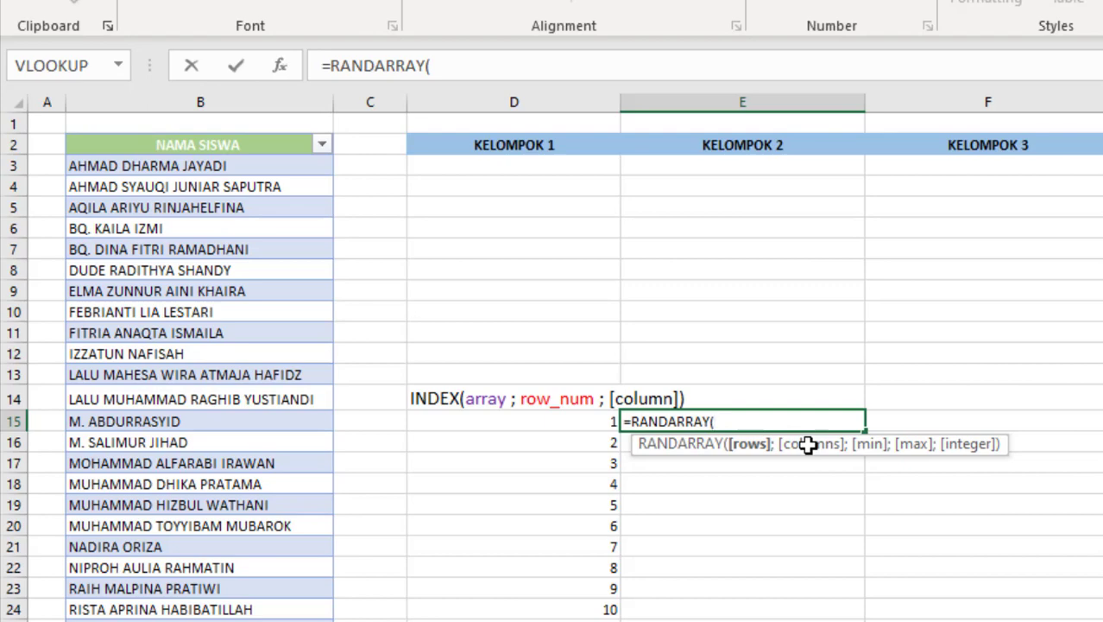
type("COUNTA")
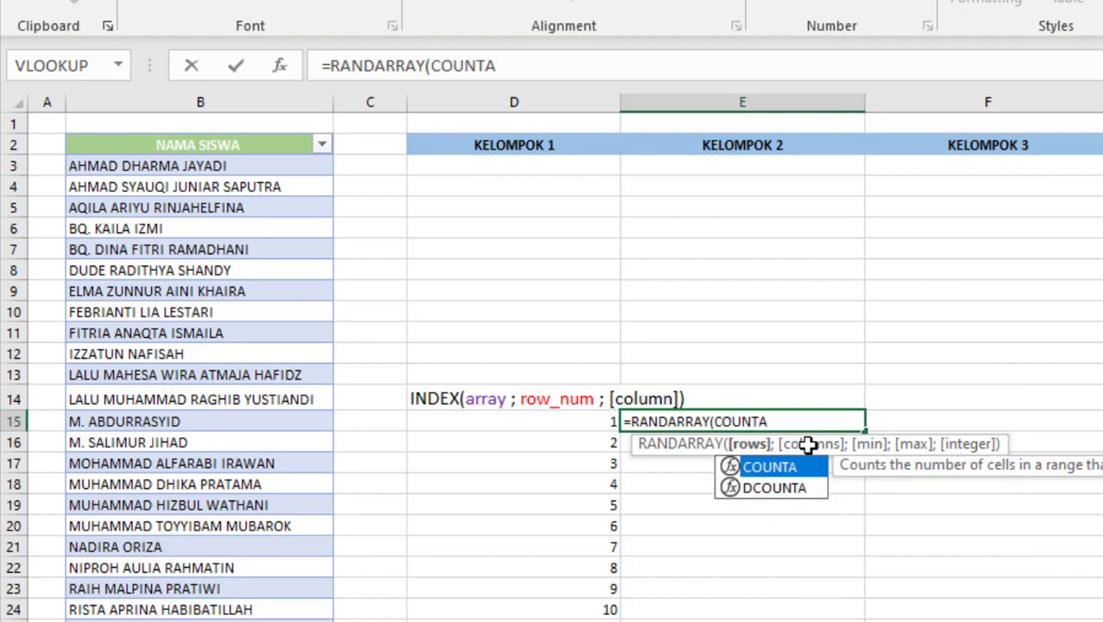
type("(SISW")
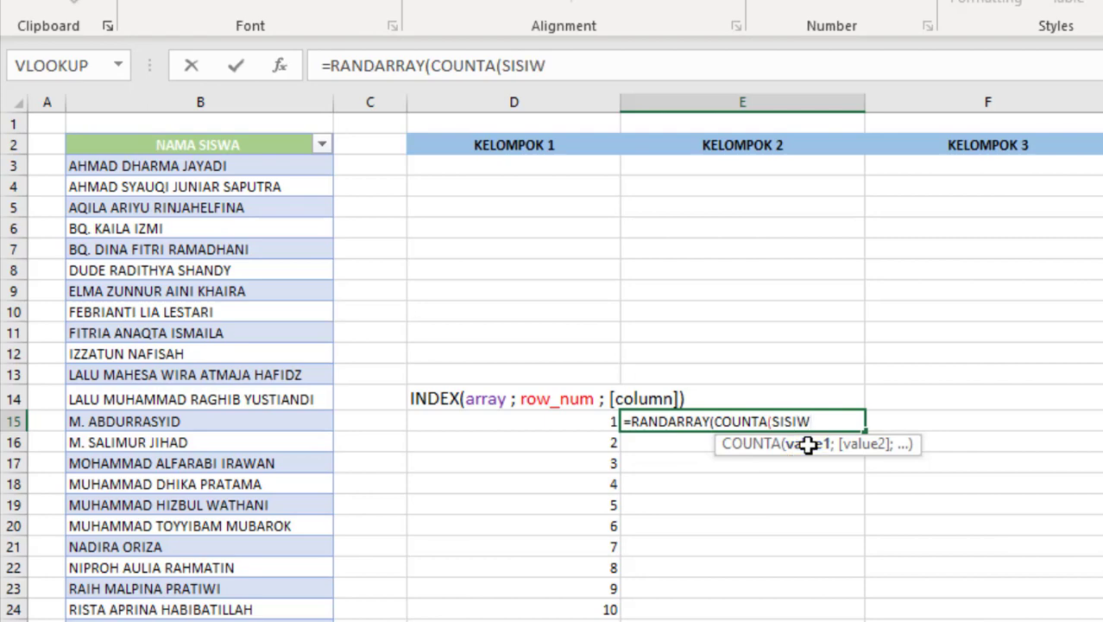
key("BackSpace")
key("Tab")
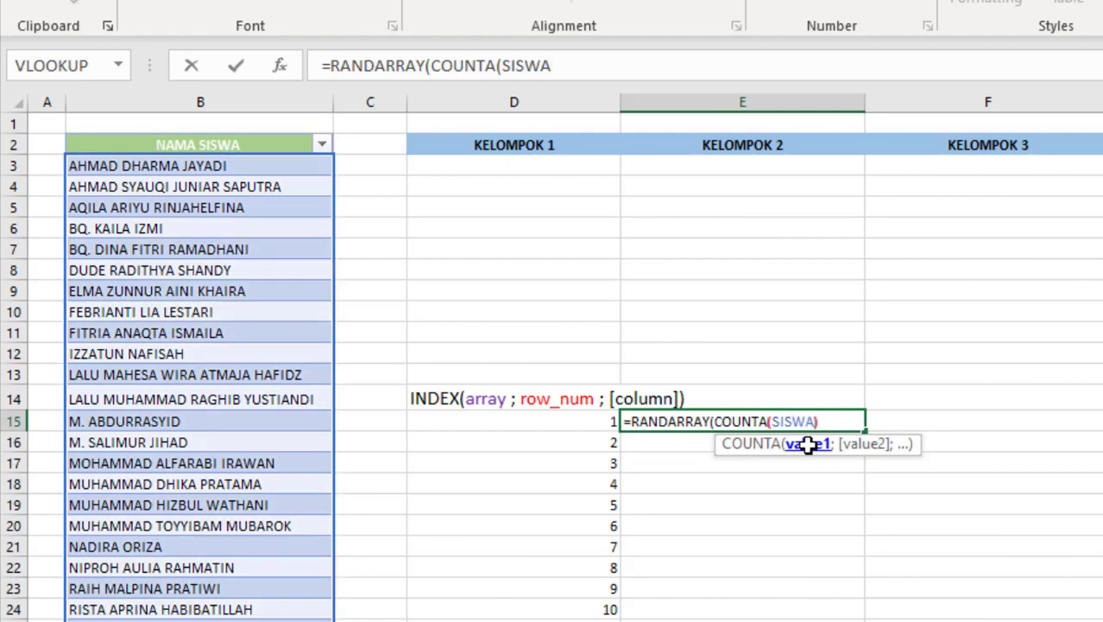
type("))")
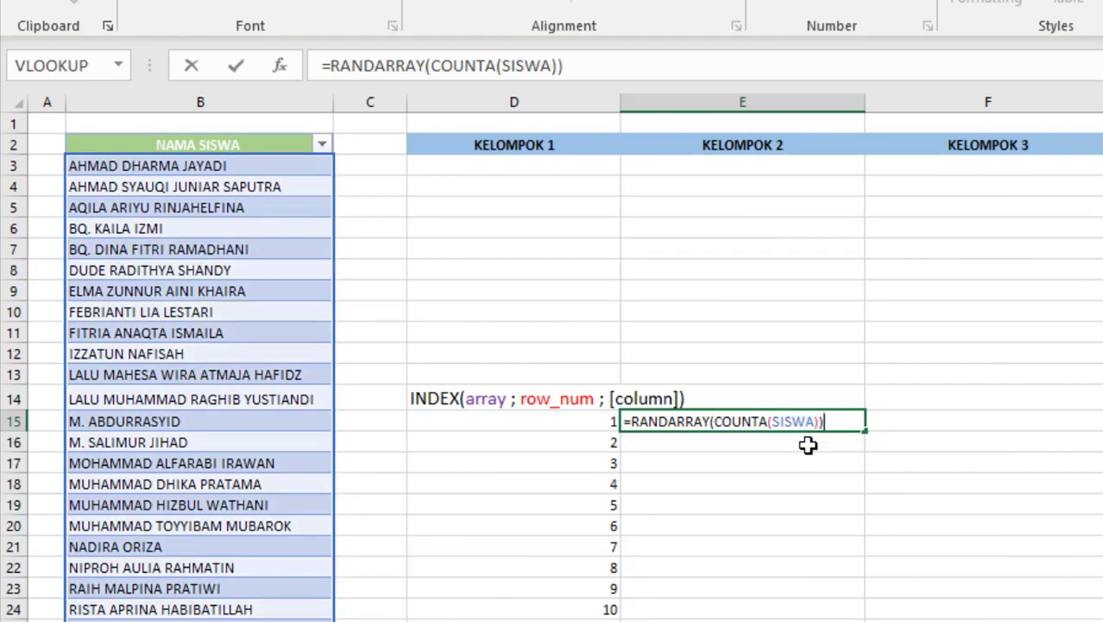
key("Return")
Step: Examine the random values spilled from E15 against the student list and the sequence numbers in column D
scroll(836, 408, "down", 4)
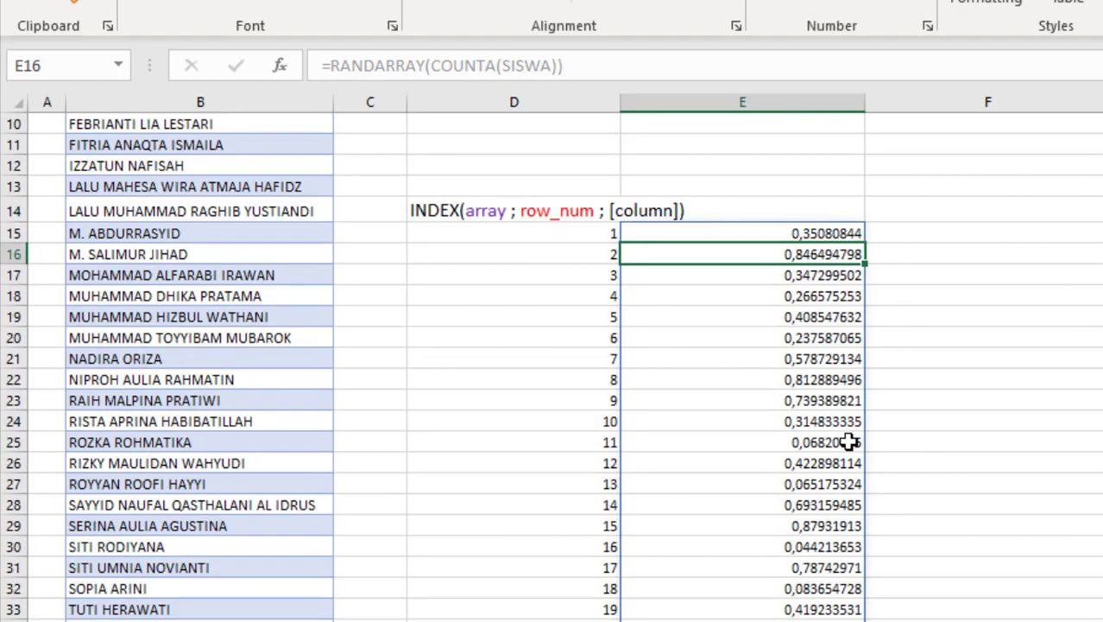
scroll(846, 442, "down", 3)
scroll(781, 445, "up", 5)
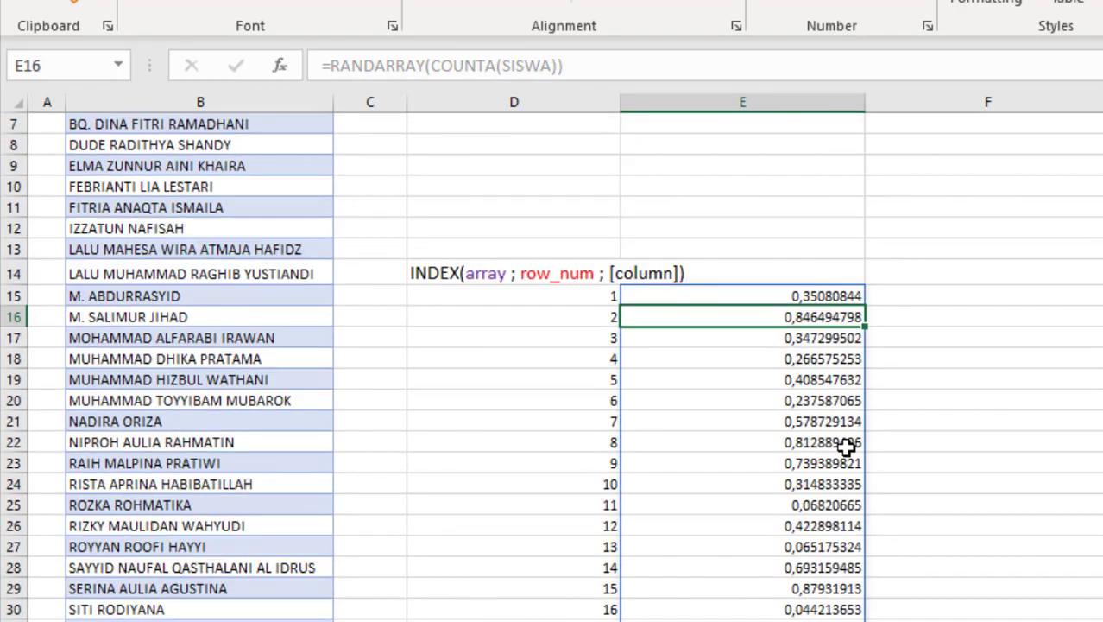
left_click(807, 296)
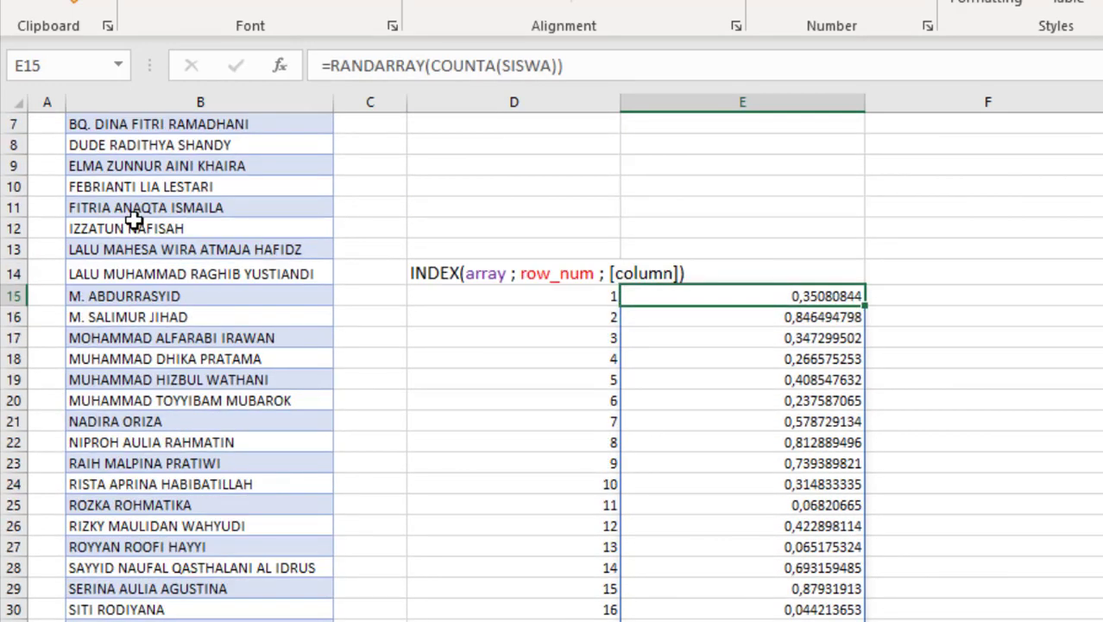
scroll(207, 208, "up", 2)
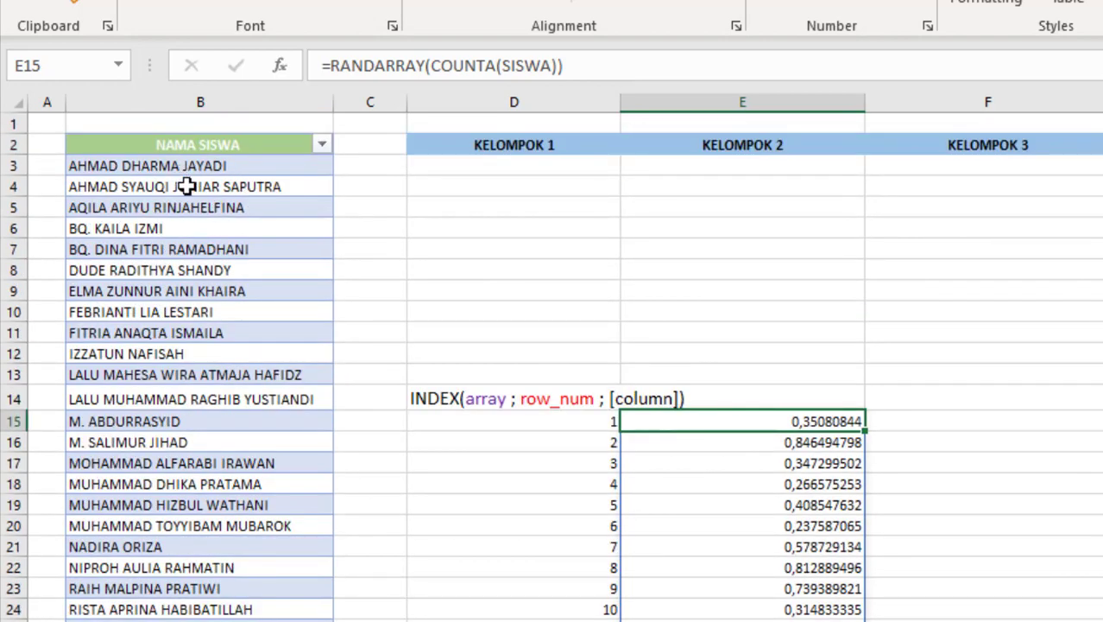
scroll(184, 179, "down", 4)
scroll(196, 190, "up", 1)
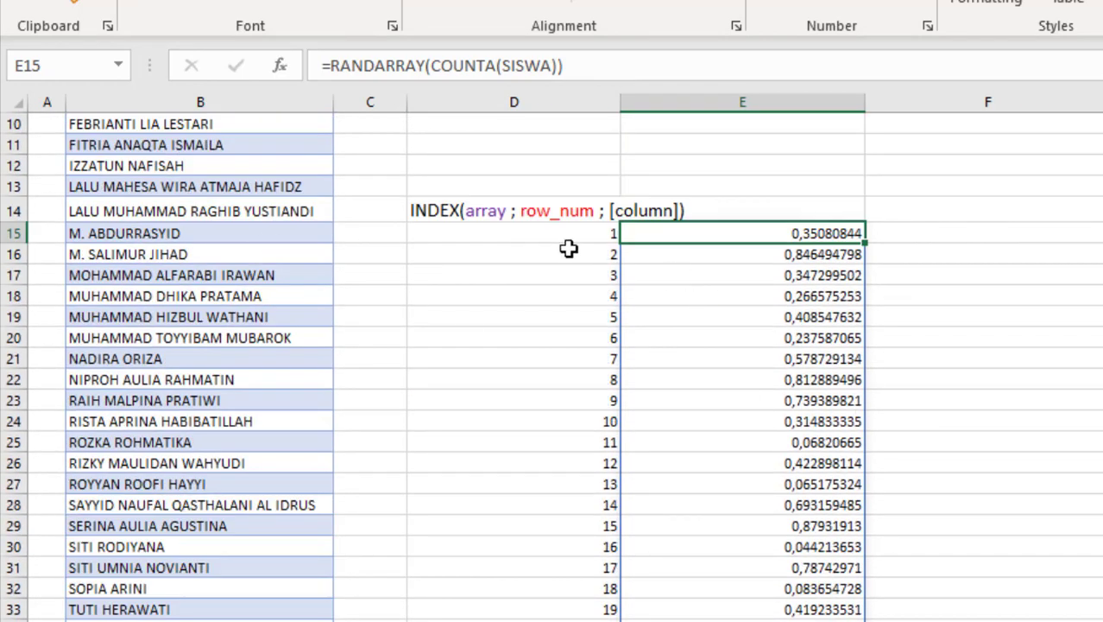
left_click(562, 248)
left_click_drag(741, 240, 692, 246)
left_click(692, 247)
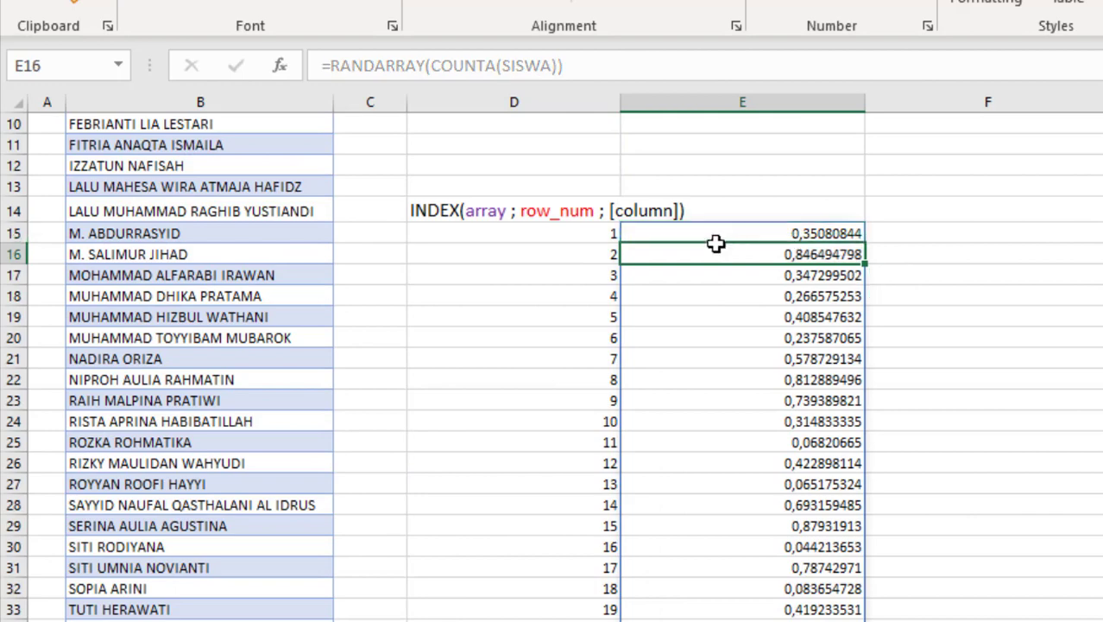
left_click(597, 234)
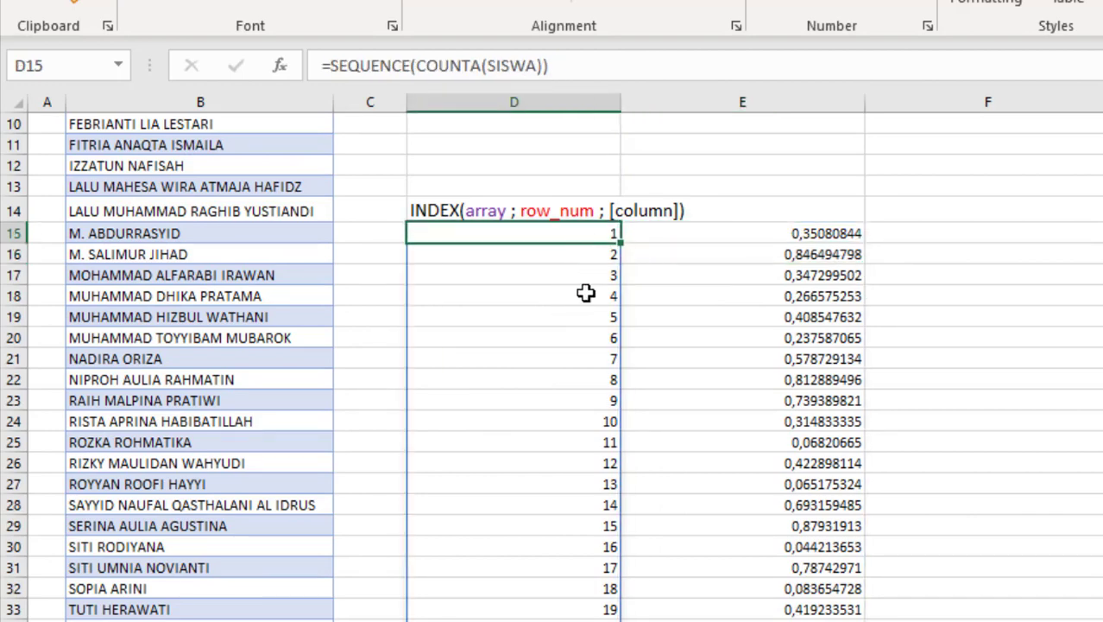
left_click(822, 234)
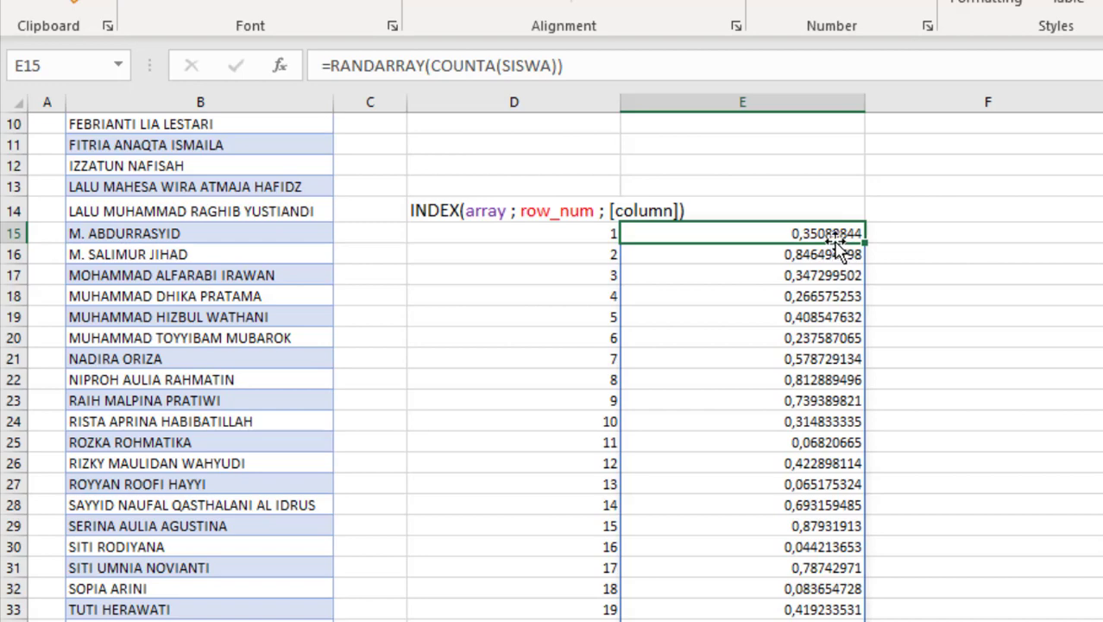
left_click(565, 234)
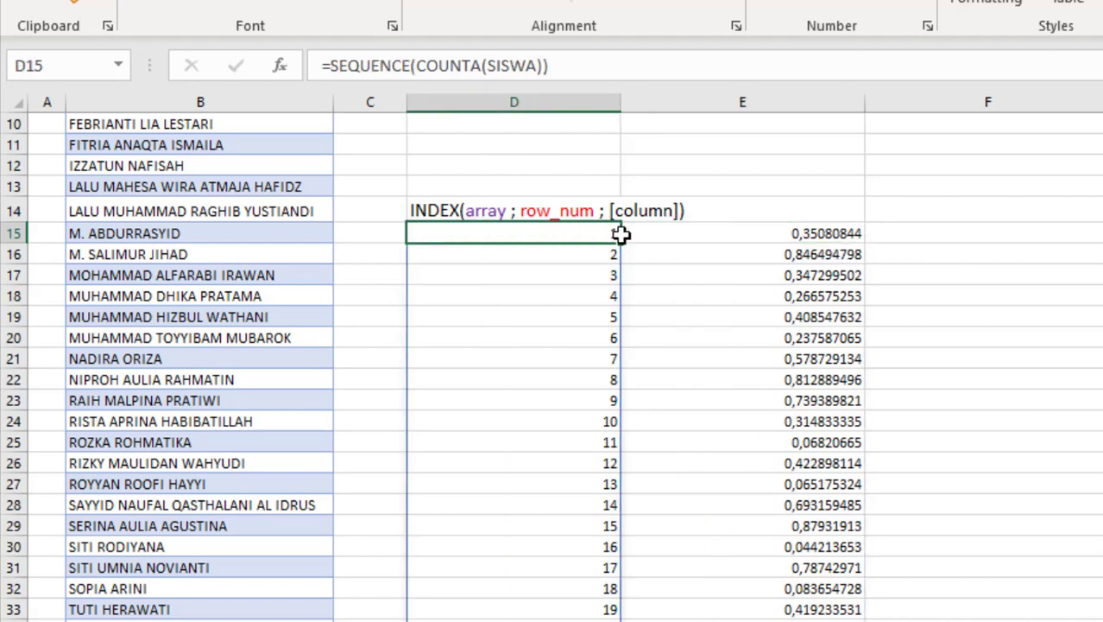
left_click(780, 236)
Step: Enter =SORTBY(D15#;E15#) in cell F15 to sort the sequence numbers by the random values
left_click(977, 237)
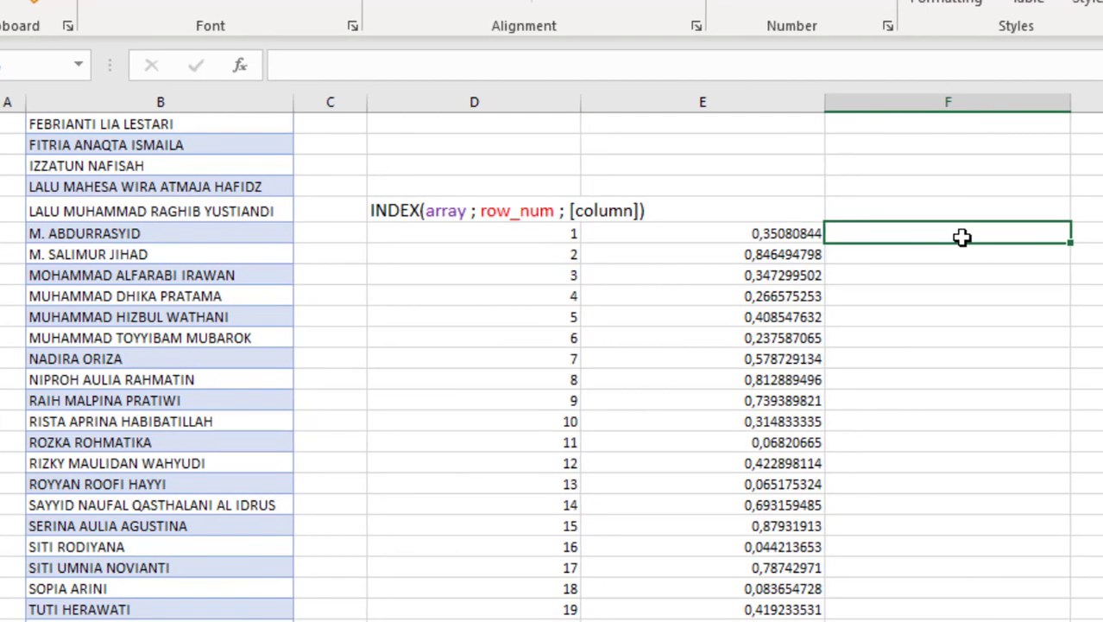
type("=SORTB")
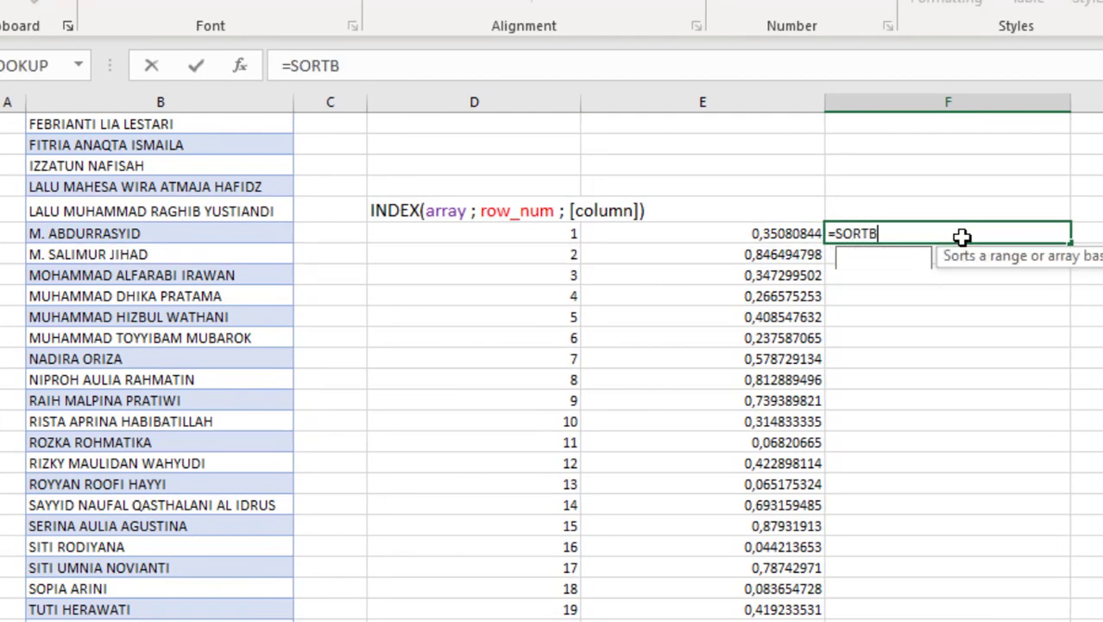
key("Tab")
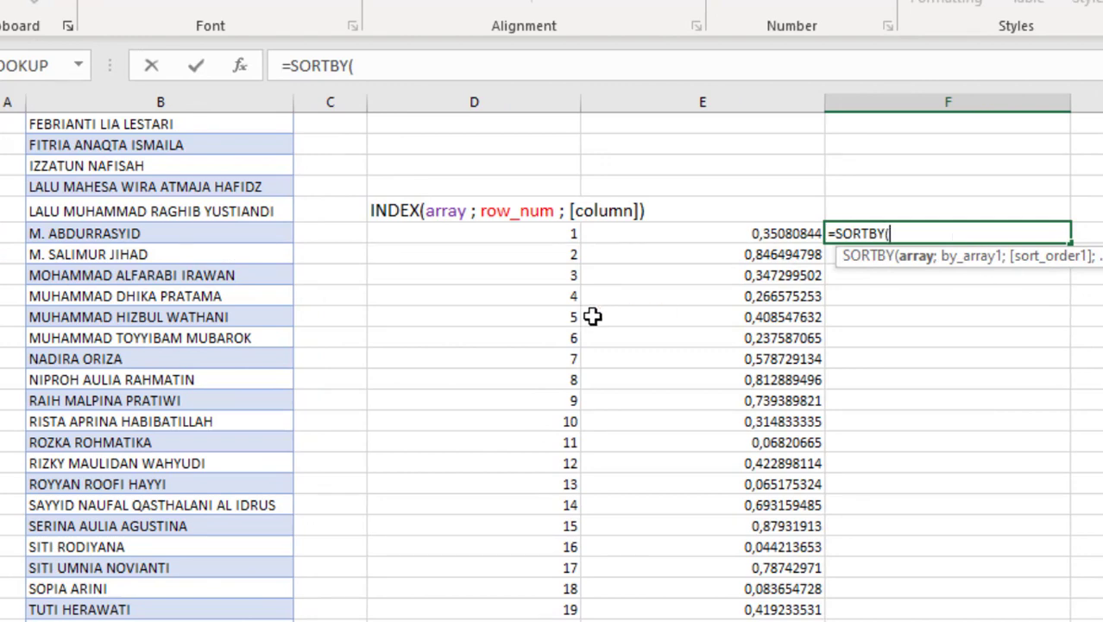
left_click_drag(548, 234, 514, 559)
scroll(513, 556, "down", 4)
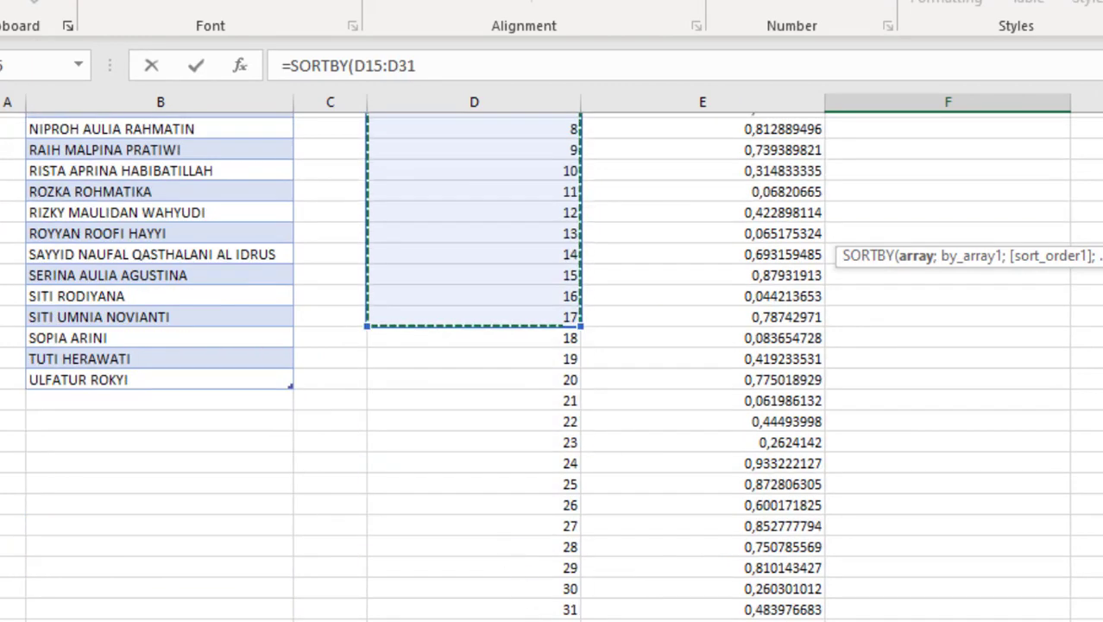
left_click(543, 621, "shift")
scroll(544, 621, "up", 5)
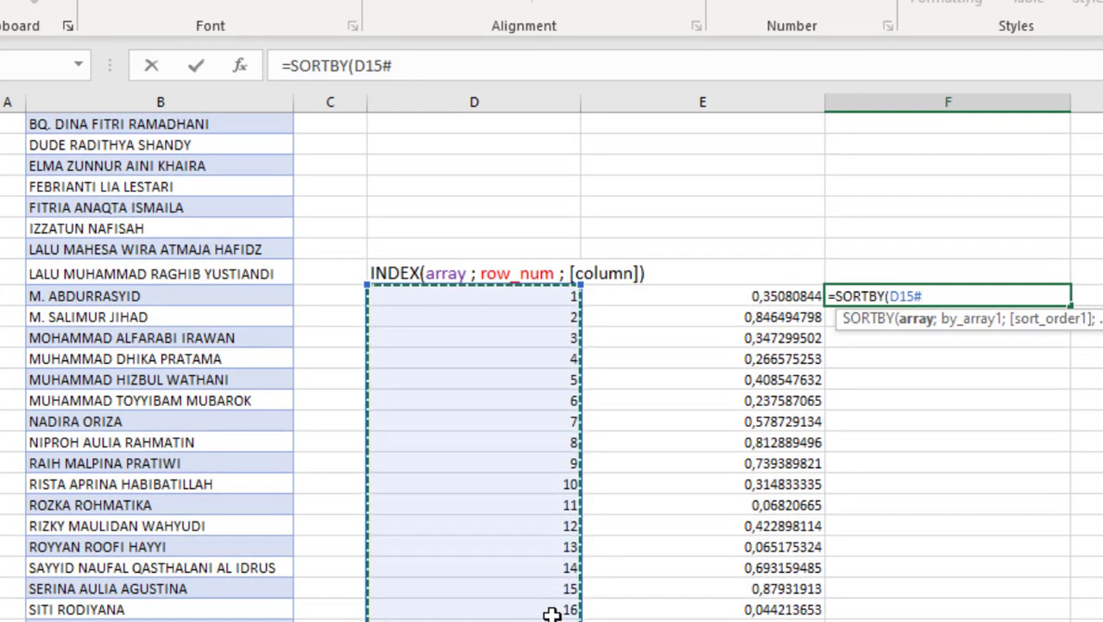
type(";")
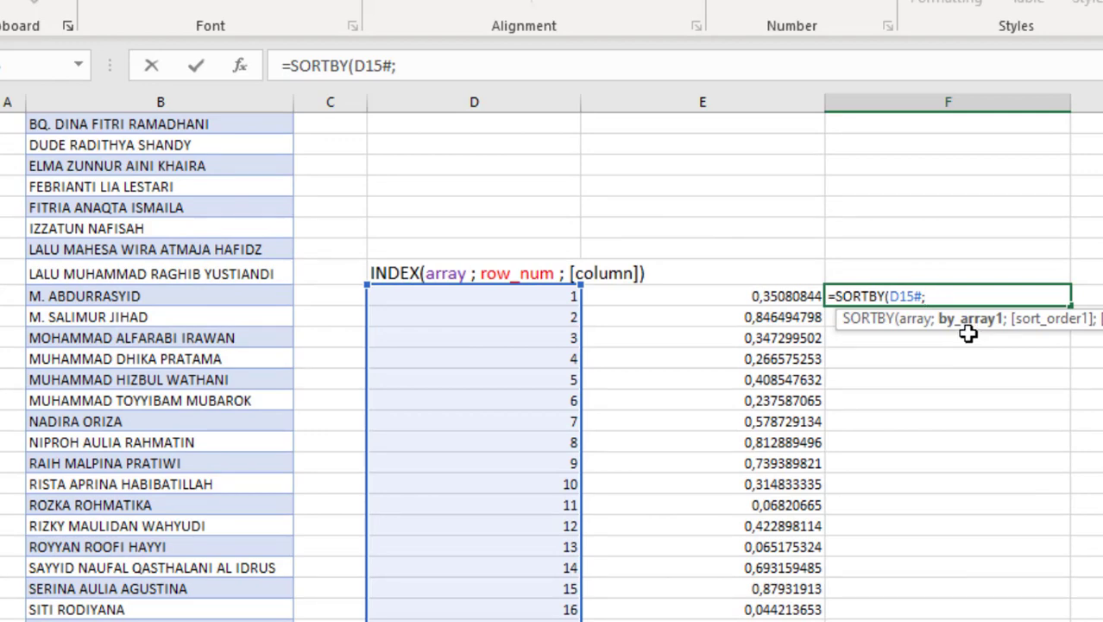
left_click(745, 298)
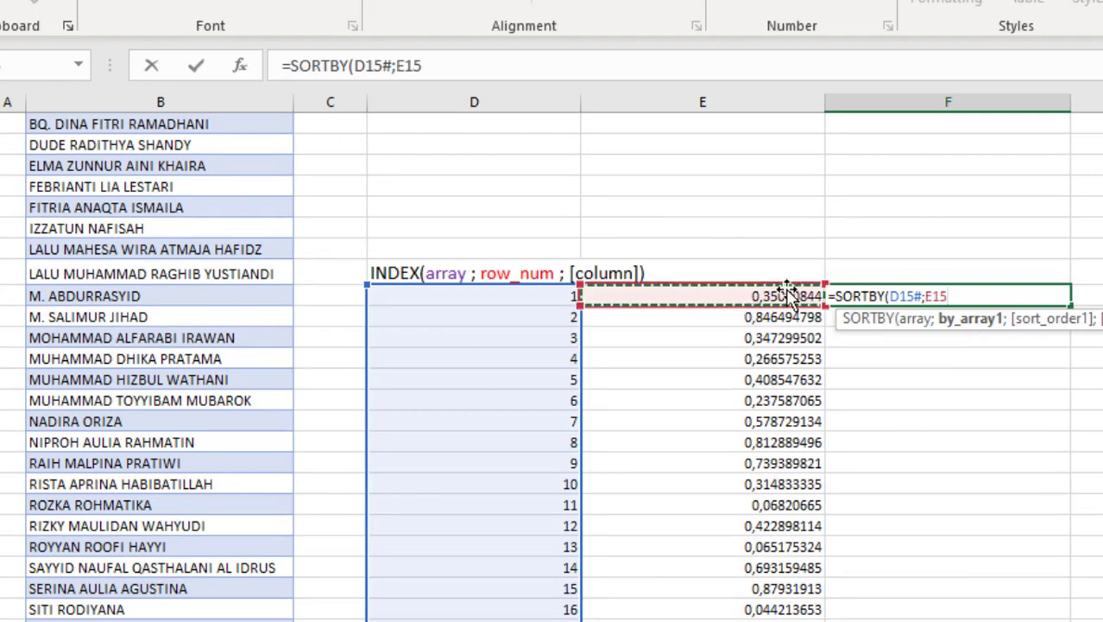
type("#")
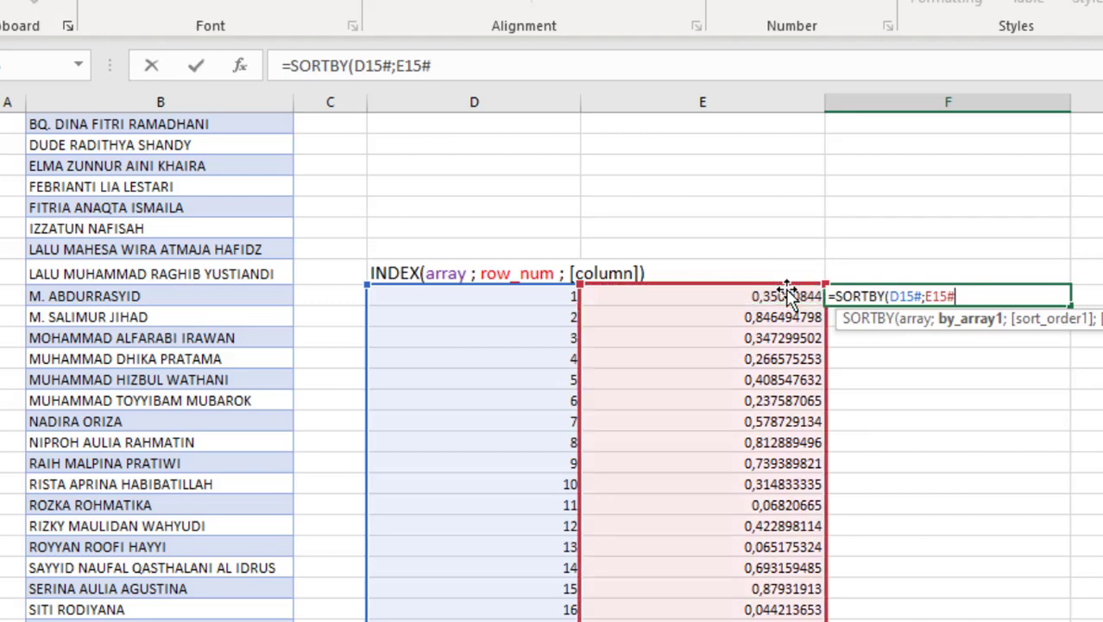
type(")")
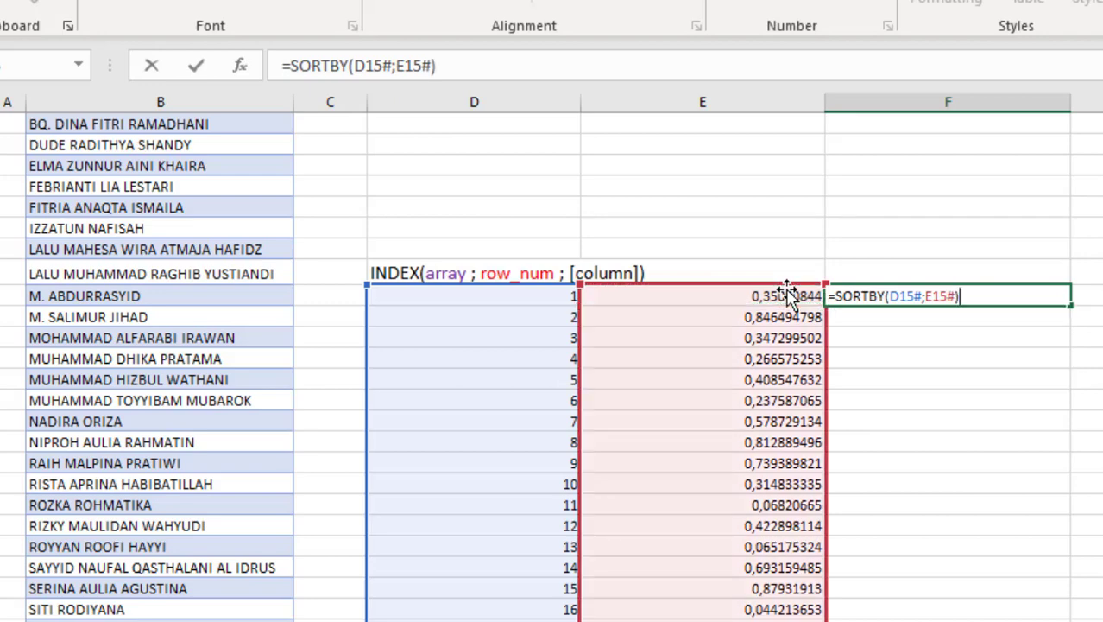
key("Return")
Step: Compare the shuffled numbers spilled from F15 with the original sequence in column D
left_click(1025, 291)
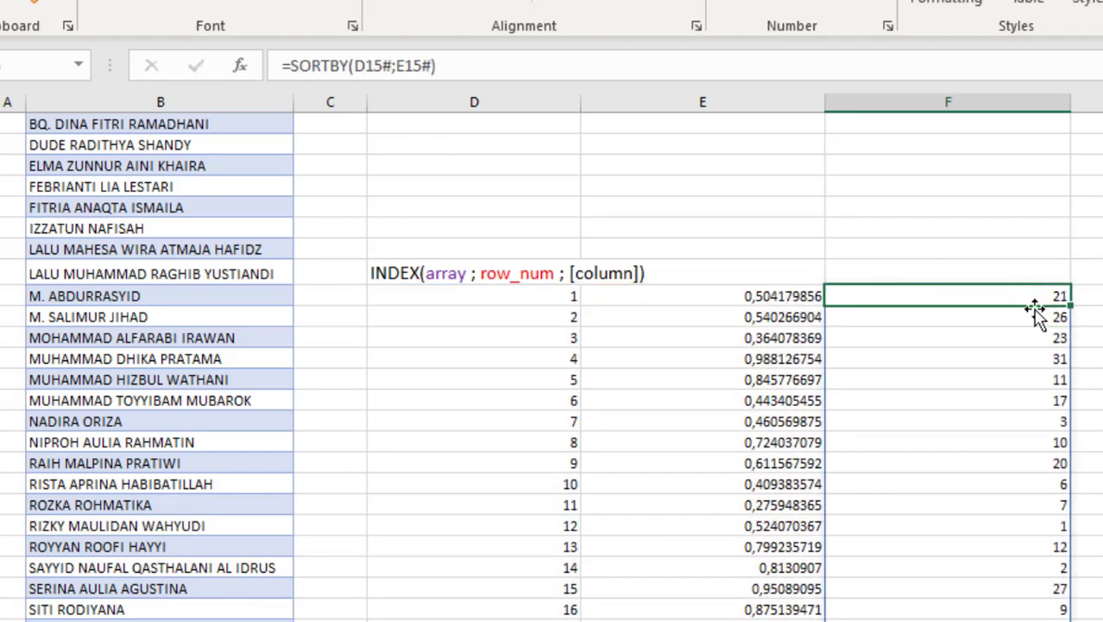
left_click(546, 299)
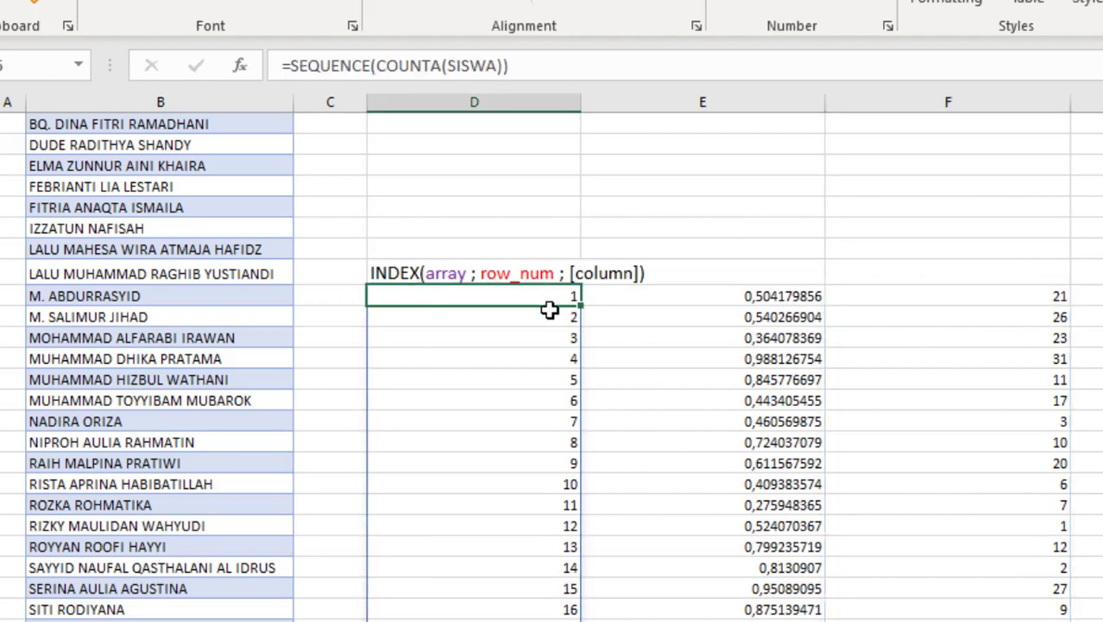
left_click(1067, 317)
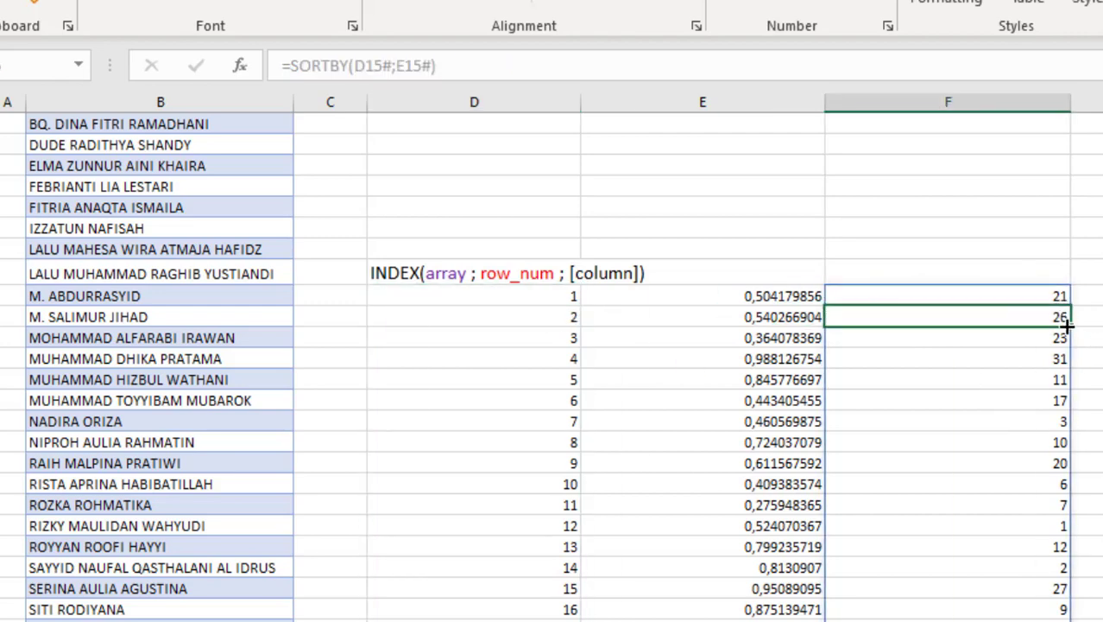
Step: Review the shuffled numbers in column F and compare the formulas behind E15 and F15
scroll(1039, 522, "down", 5)
scroll(1039, 522, "up", 5)
left_click(777, 297)
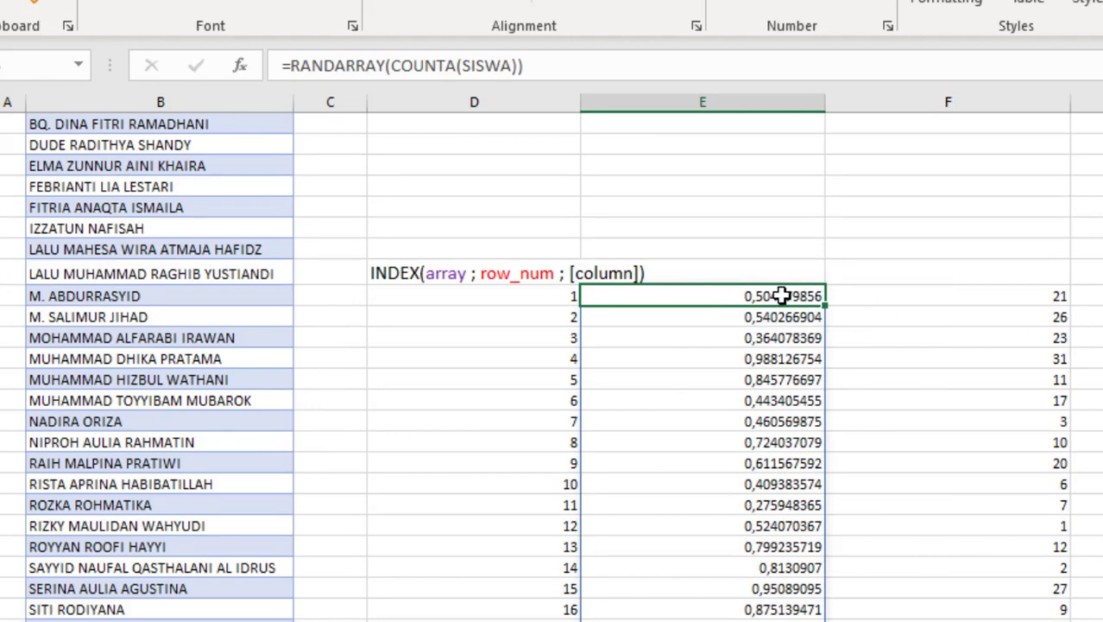
left_click(1054, 300)
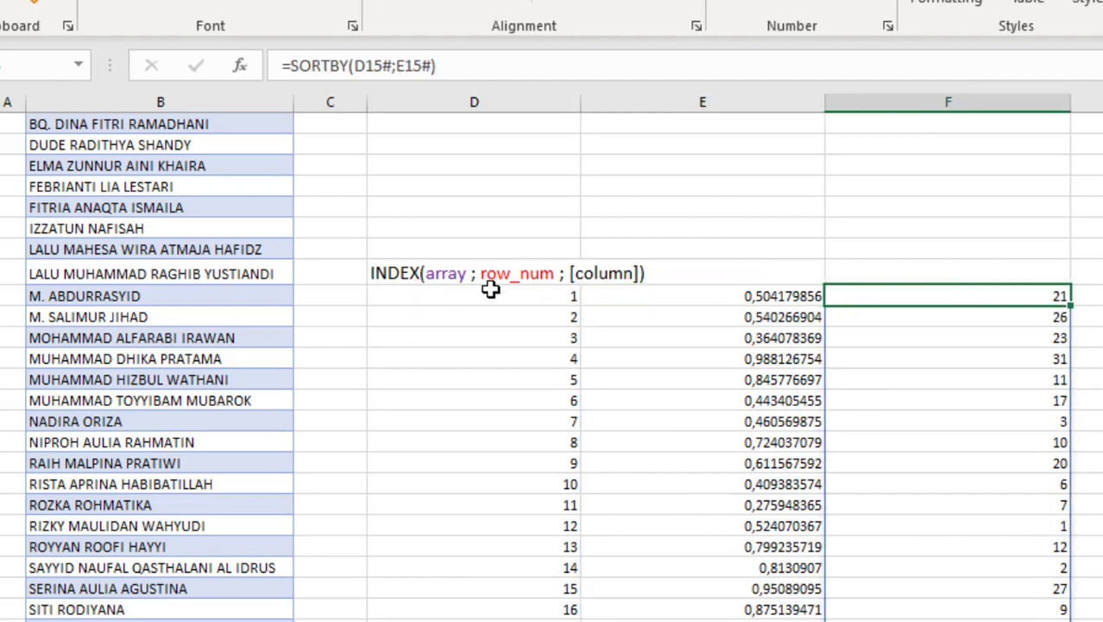
Step: Start the formula =INDEX(SISWA; in cell D3 under KELOMPOK 1, with the SISWA table as the array
scroll(501, 295, "up", 2)
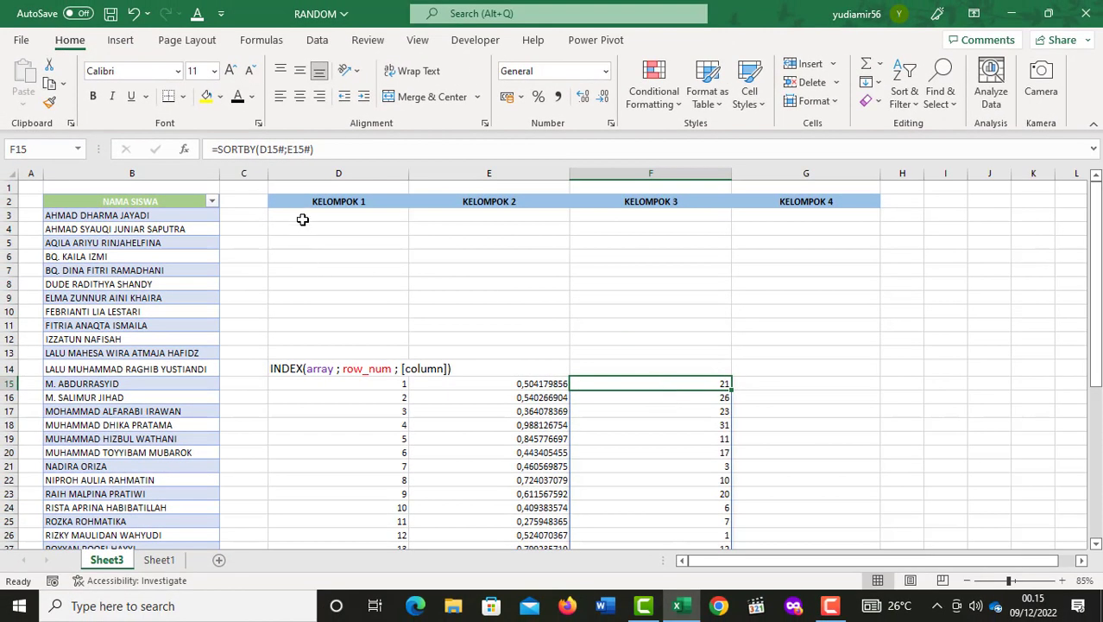
left_click(302, 220)
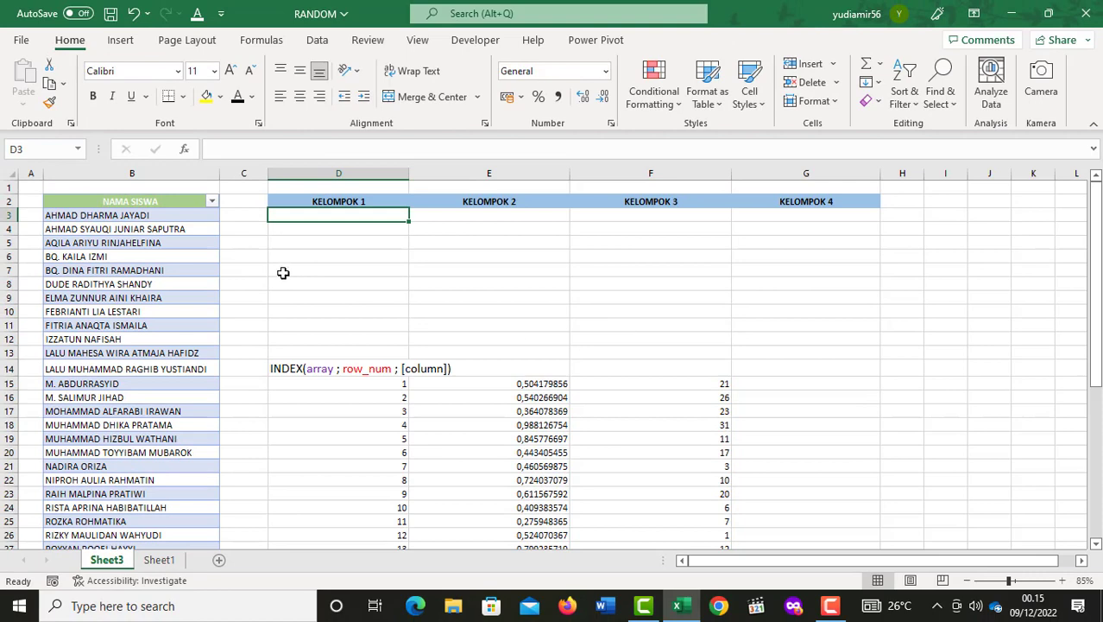
scroll(283, 273, "up", 4, "ctrl")
scroll(297, 280, "down", 2, "ctrl")
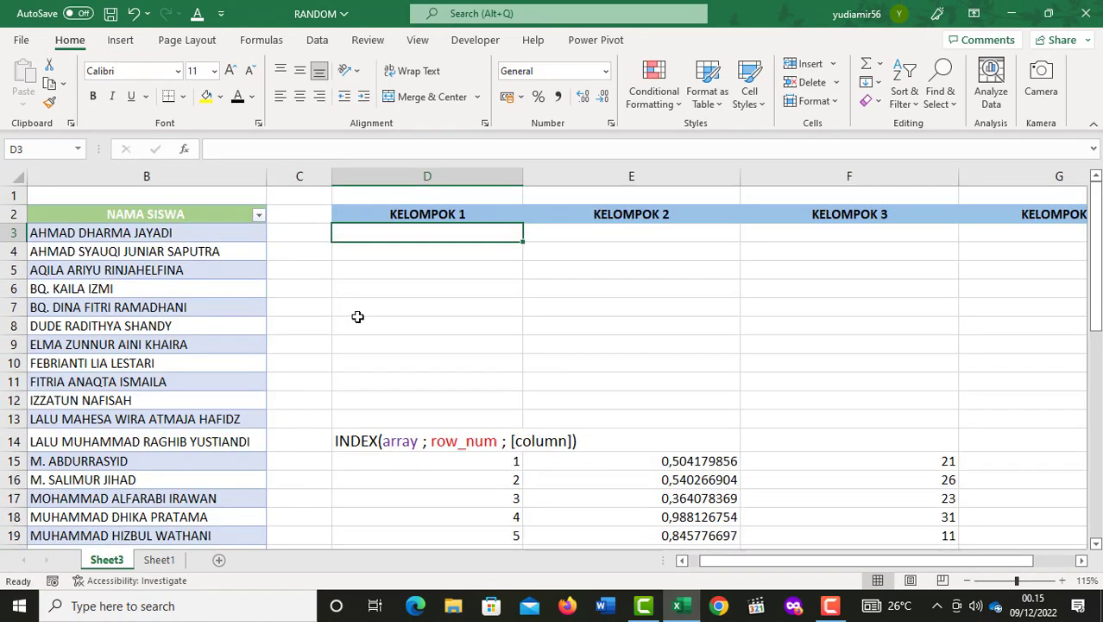
type("=INDEX")
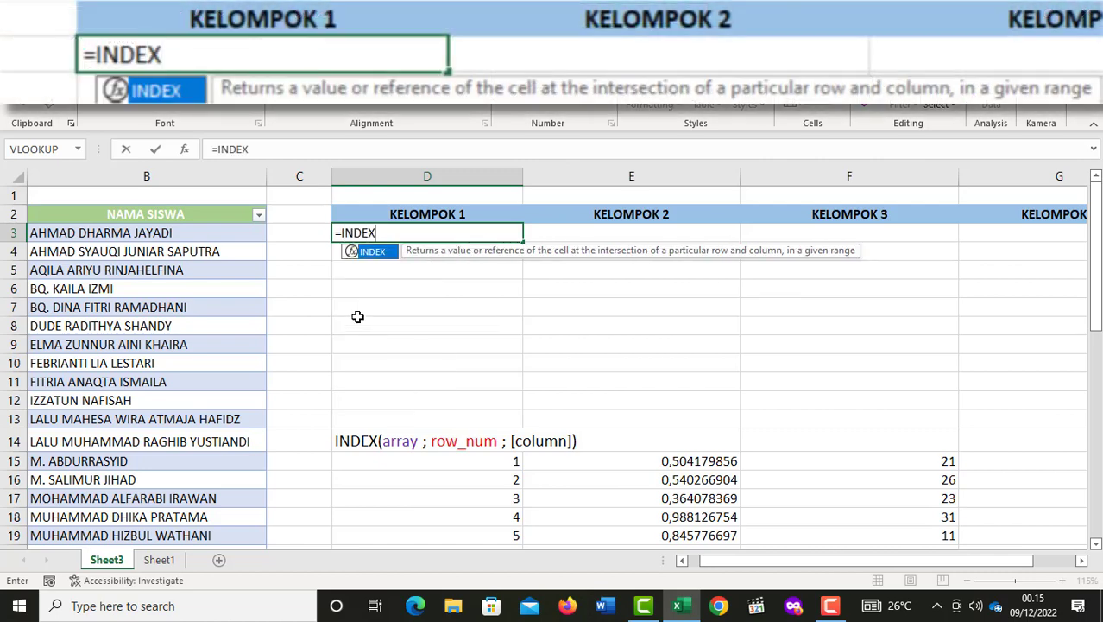
type("(")
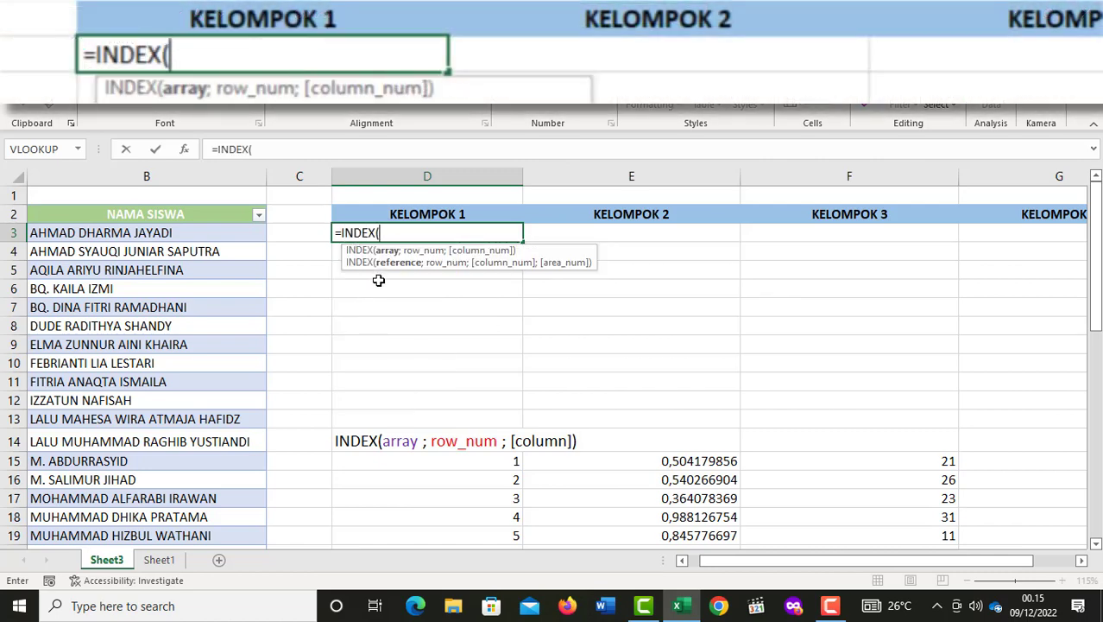
type("SIS")
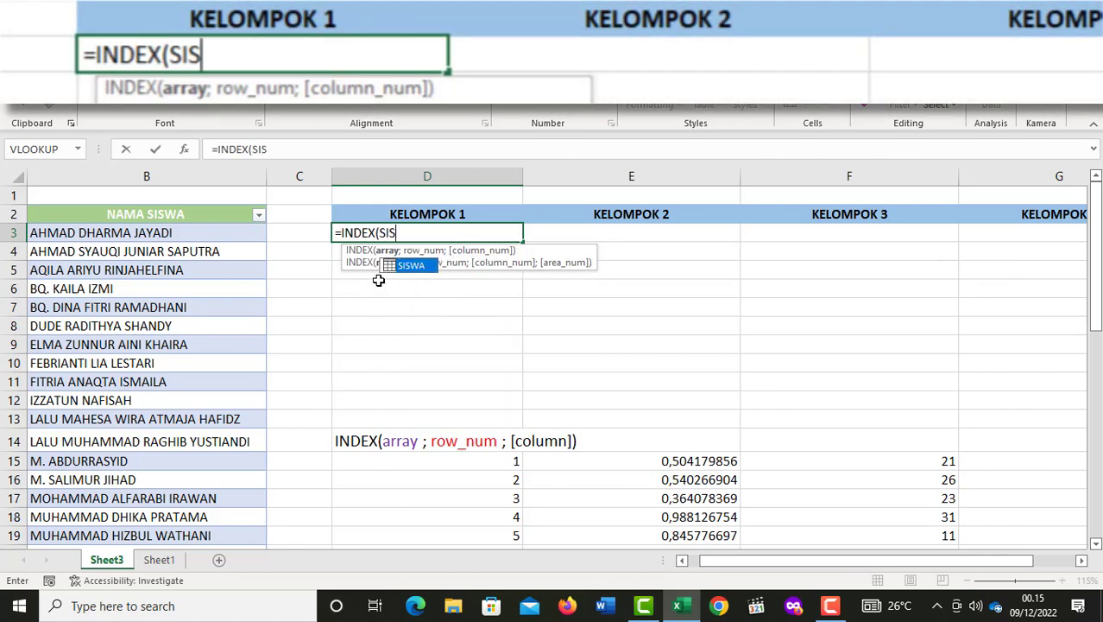
key("Tab")
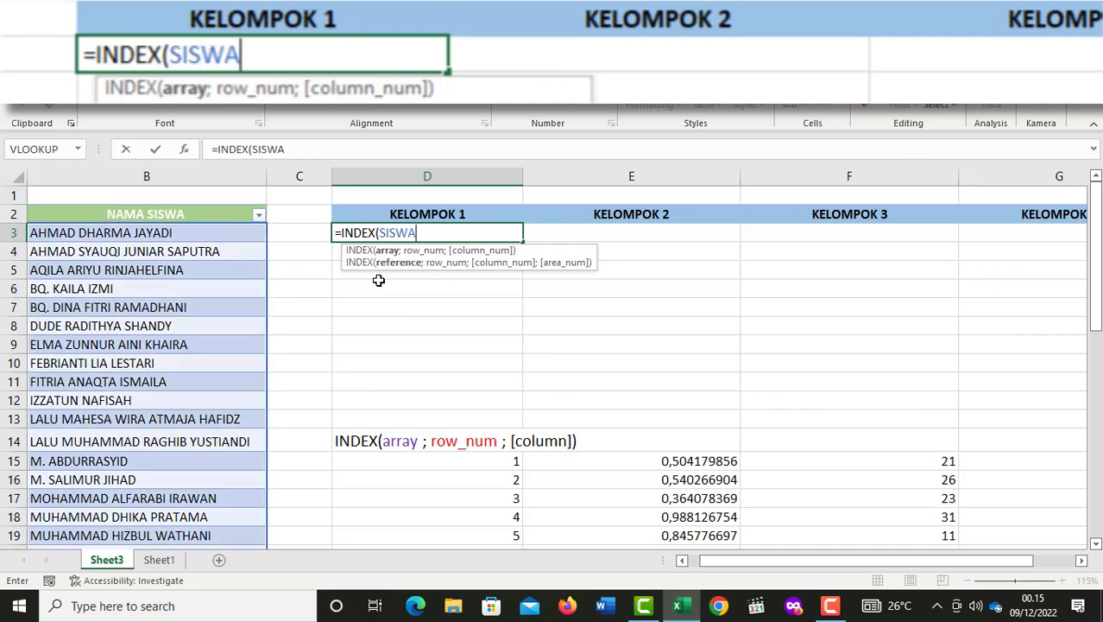
type(";")
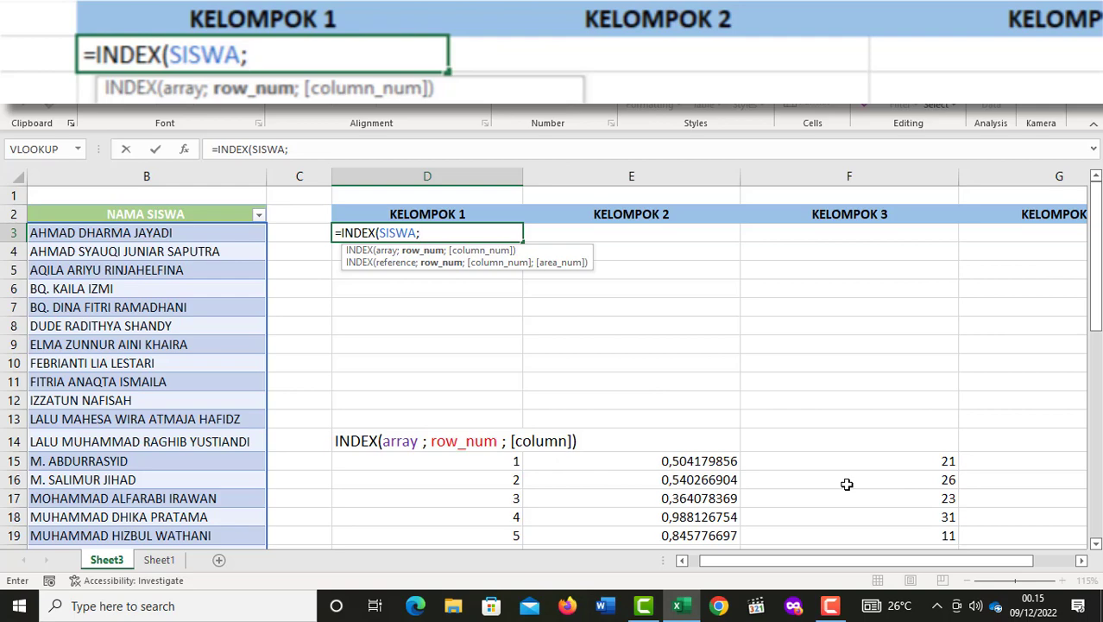
Step: Add SEQUENCE(COUNTA(SISWA)); to the D3 formula after the SISWA array argument
type("SEQ")
key("Tab")
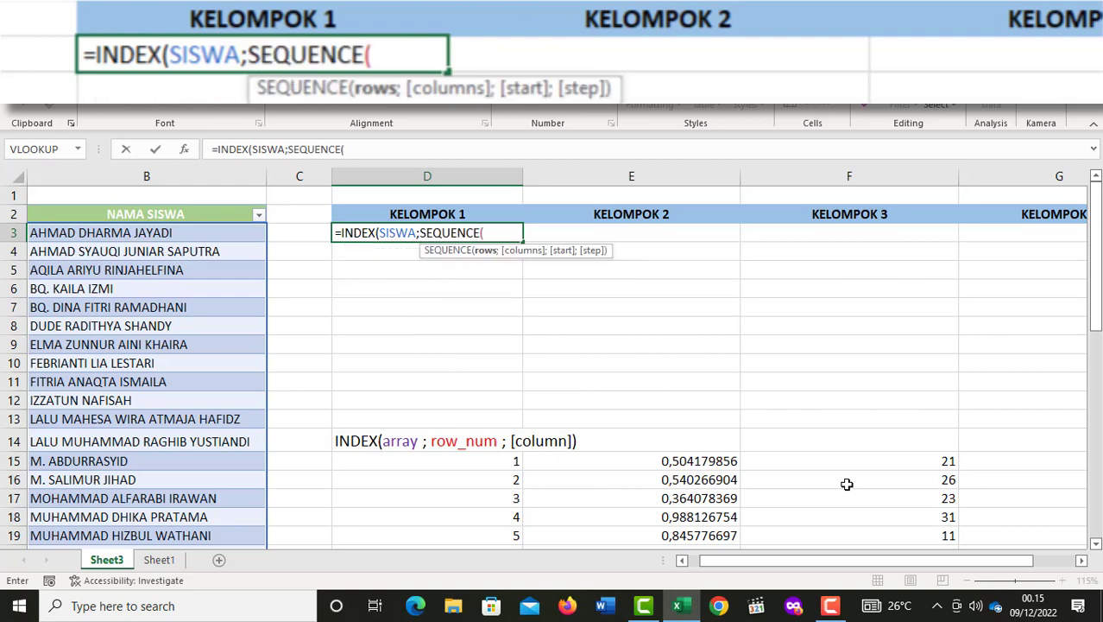
type("COUNTA")
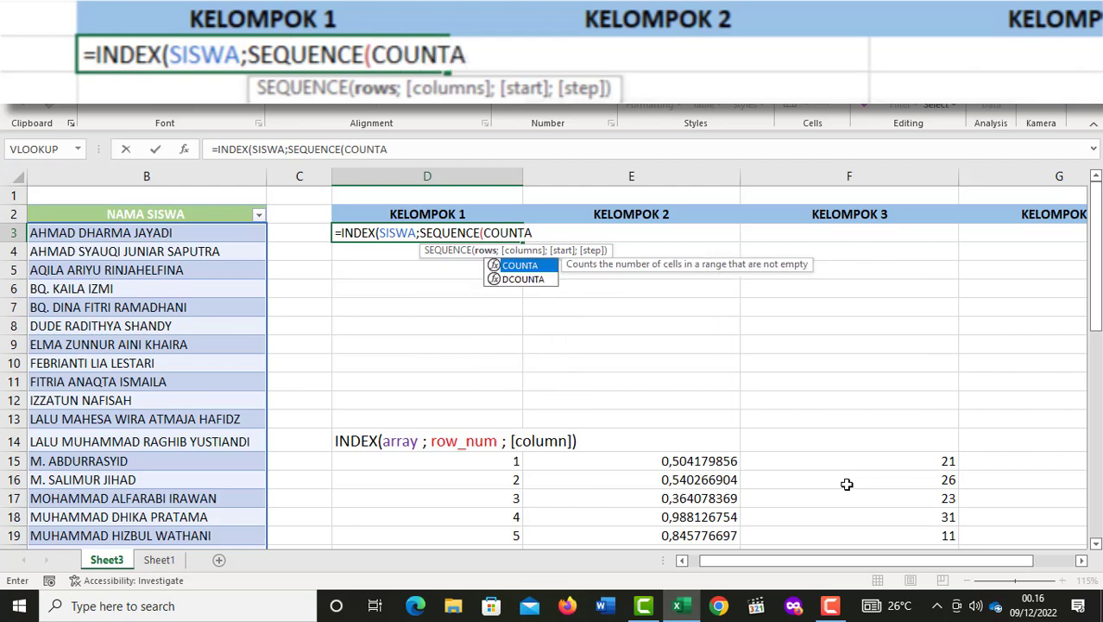
key("Tab")
type("SISWA")
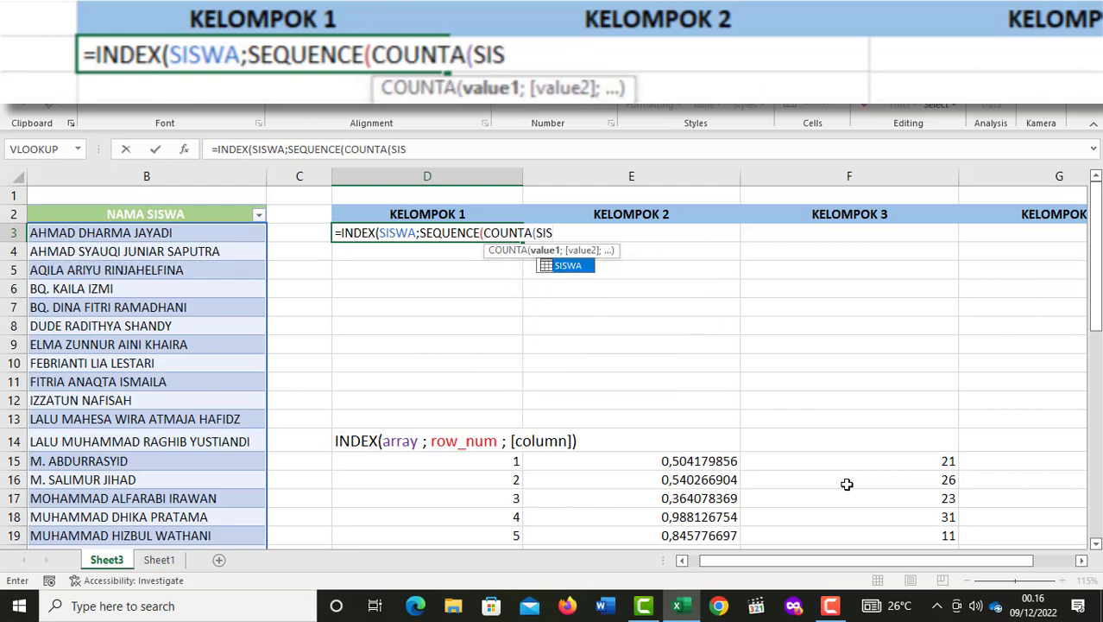
type(")")
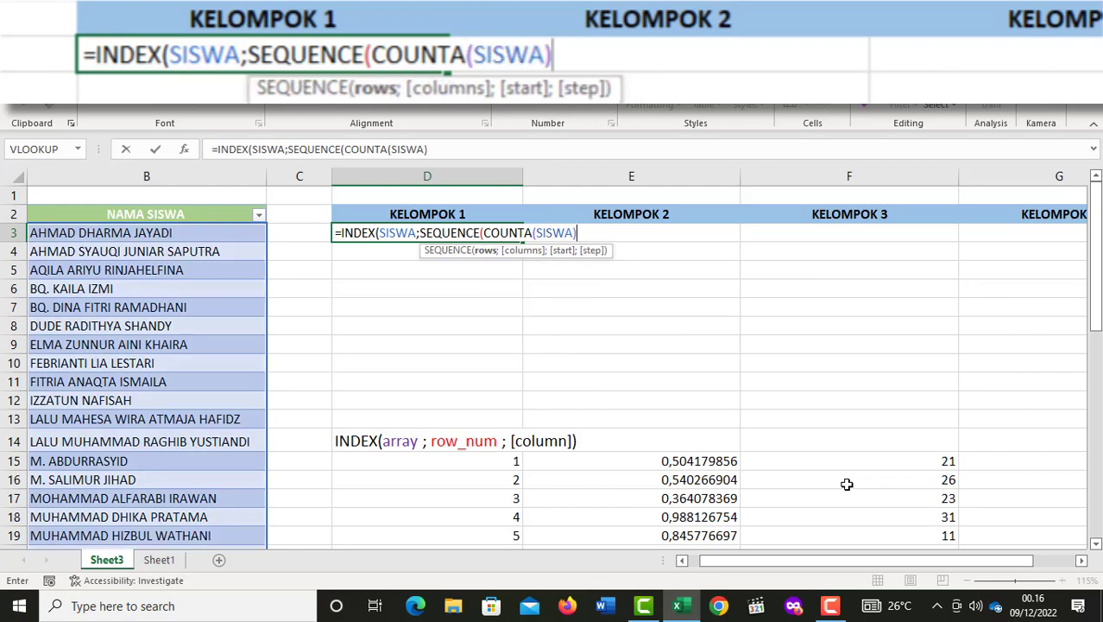
type(");")
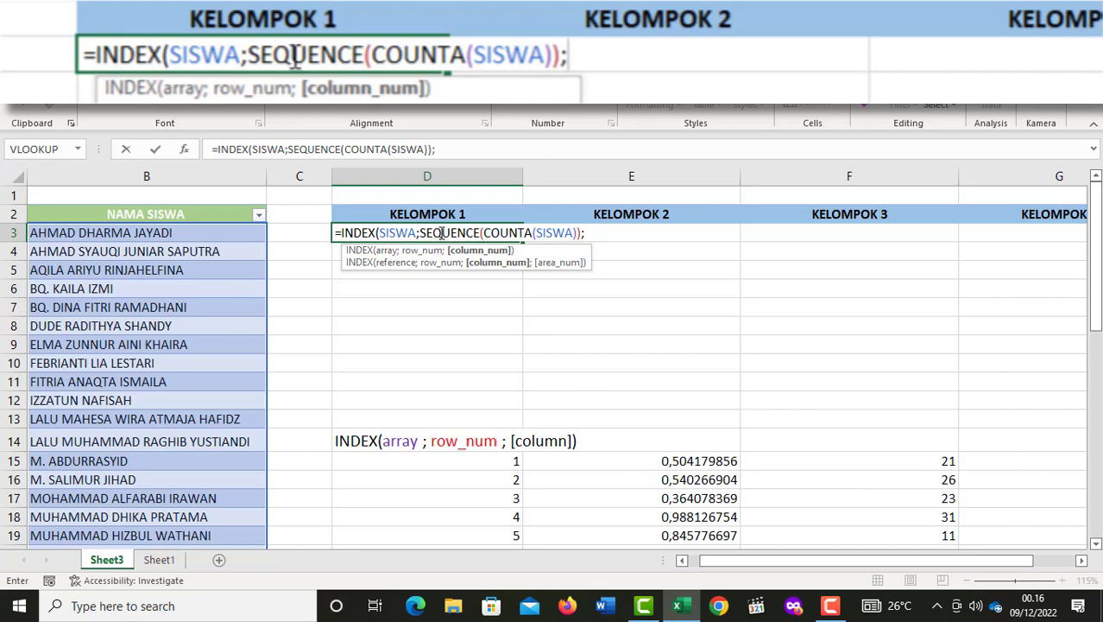
Step: Append RANDARRAY(COUNTA(SISWA)) to the D3 formula after the SEQUENCE part
type("RAND")
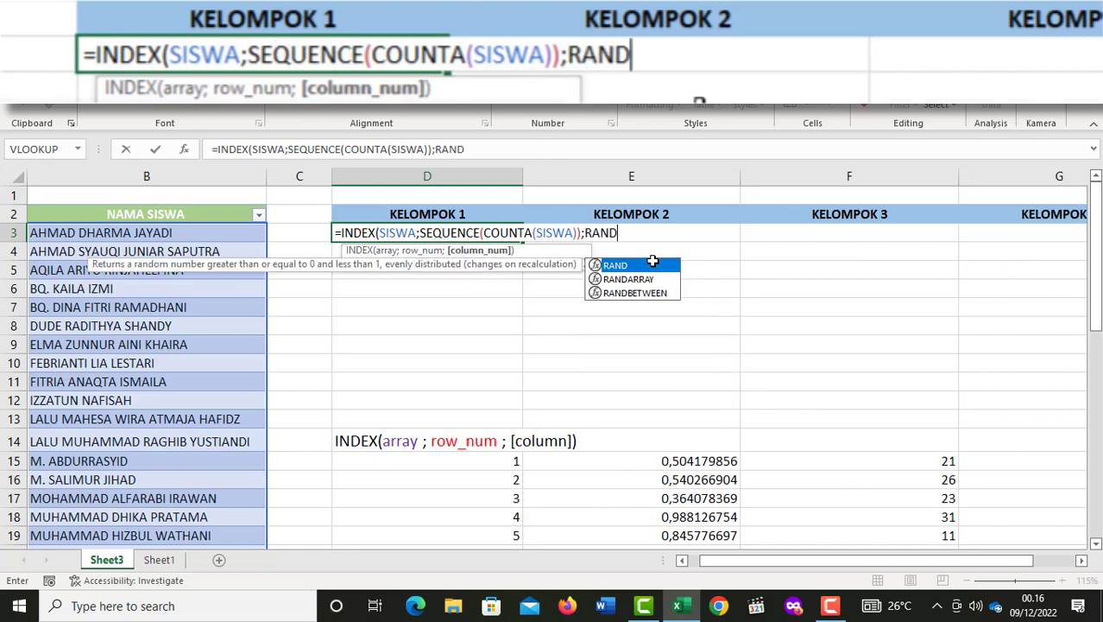
key("Down")
key("Tab")
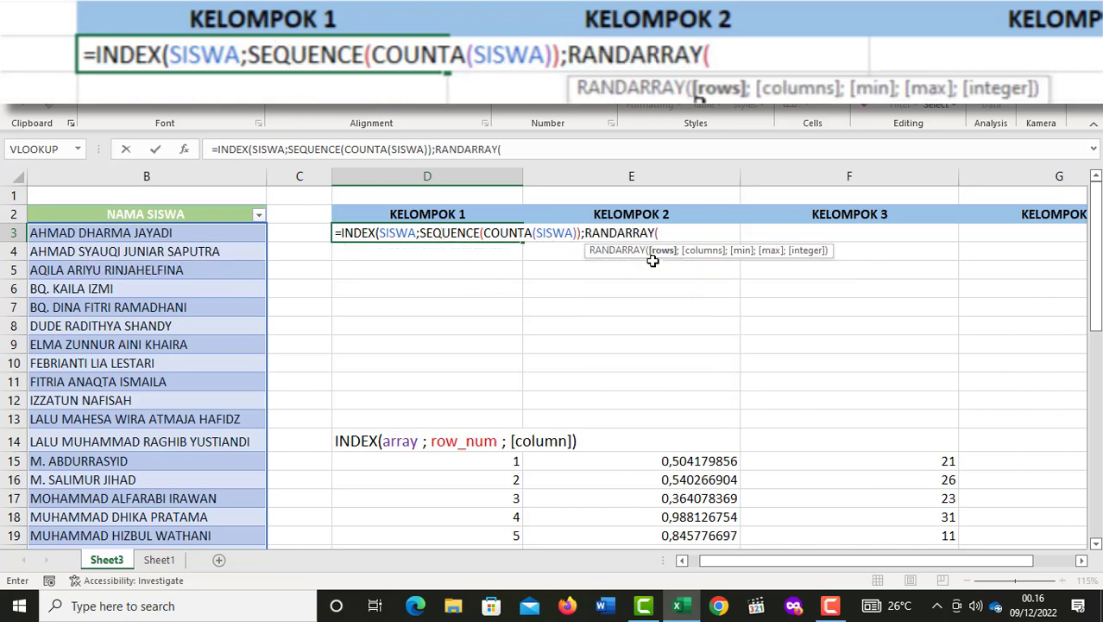
type("COUNTA")
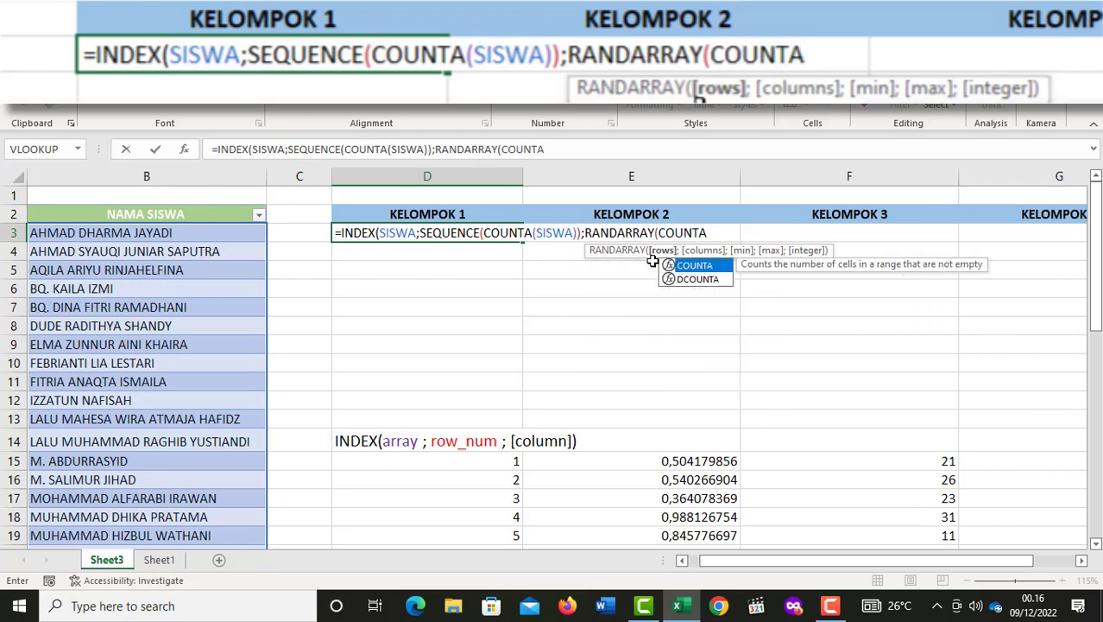
type("(SI")
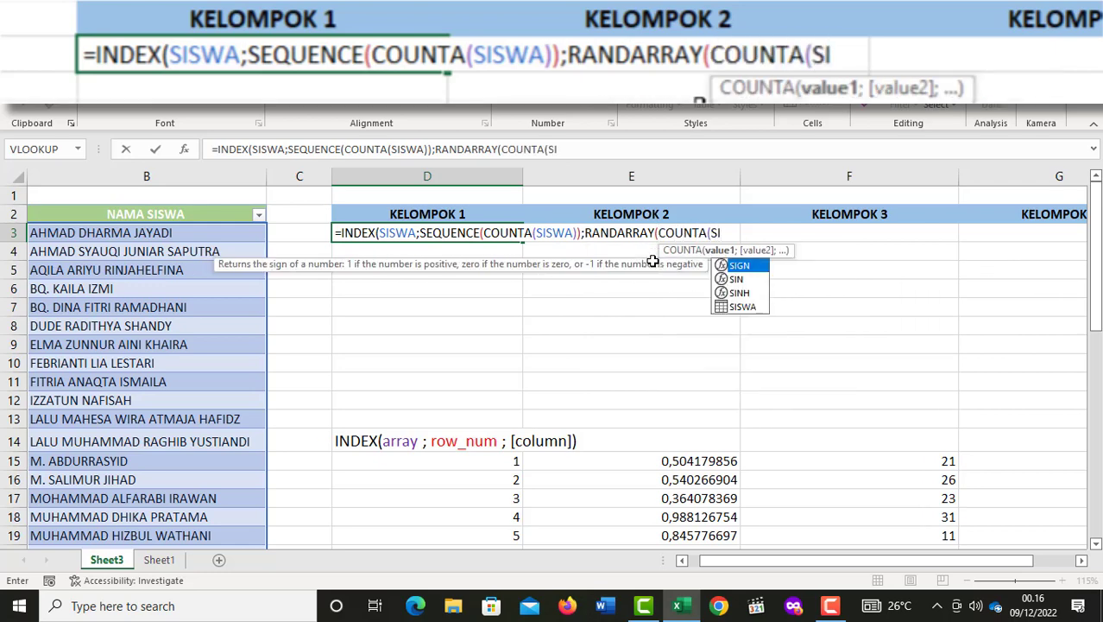
key("Down")
key("Down")
key("Down")
key("Tab")
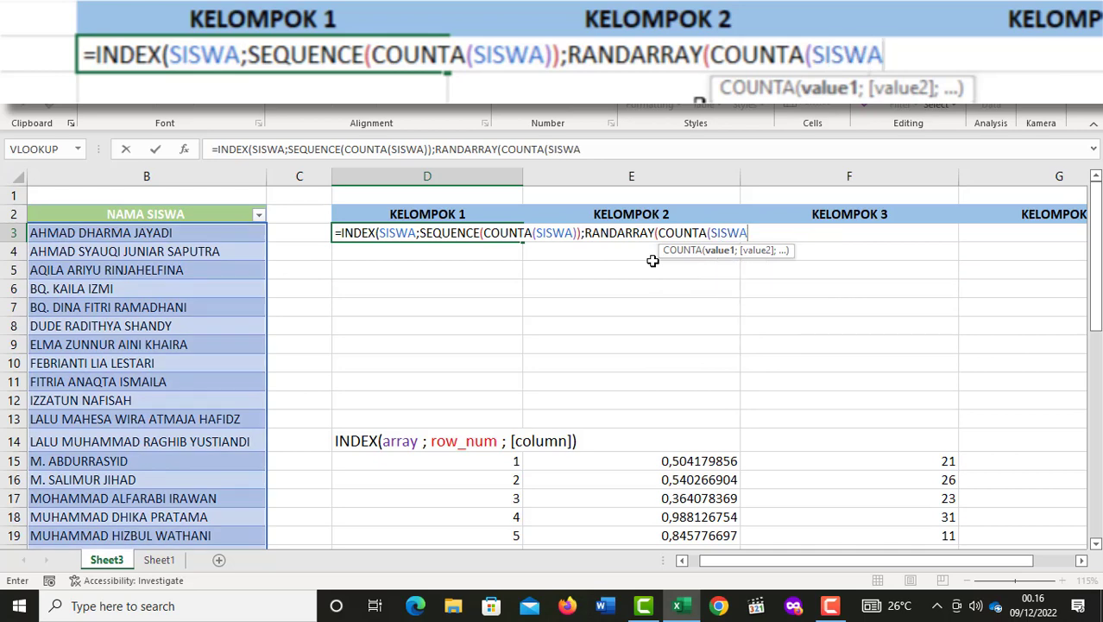
type("))")
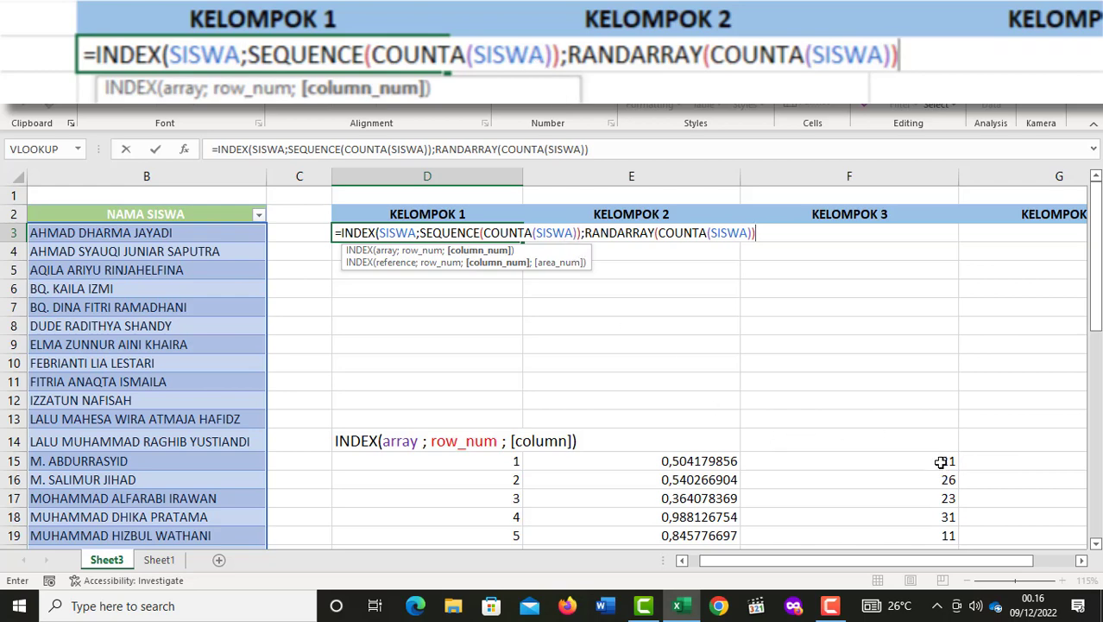
Step: Wrap the SEQUENCE and RANDARRAY parts in SORTBY( ) and close the INDEX function in the D3 formula
scroll(941, 462, "down", 1)
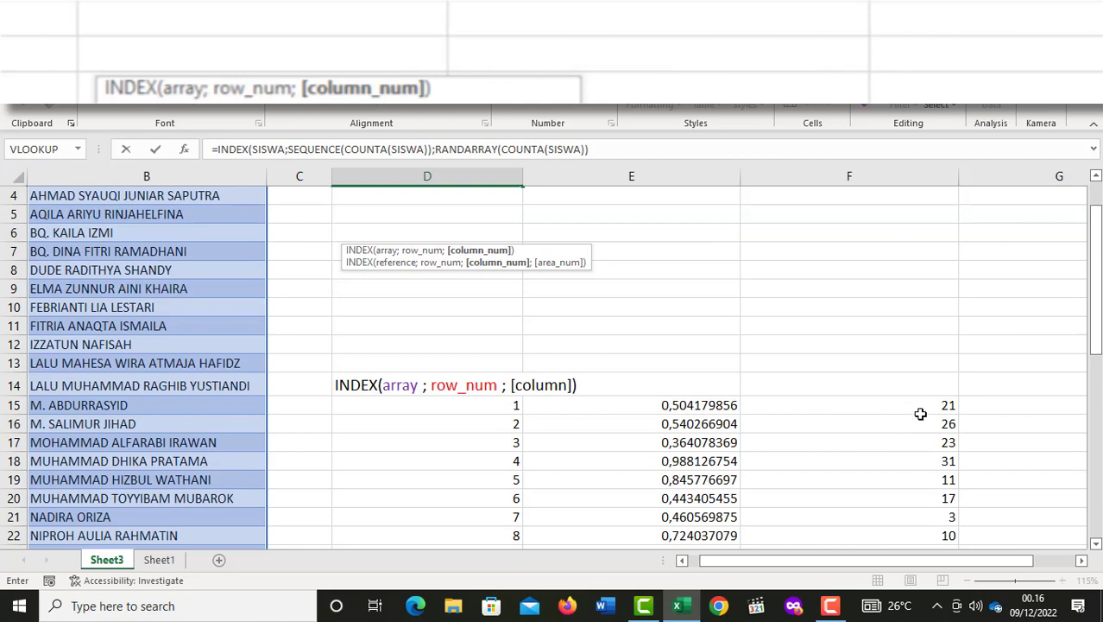
scroll(917, 416, "up", 1)
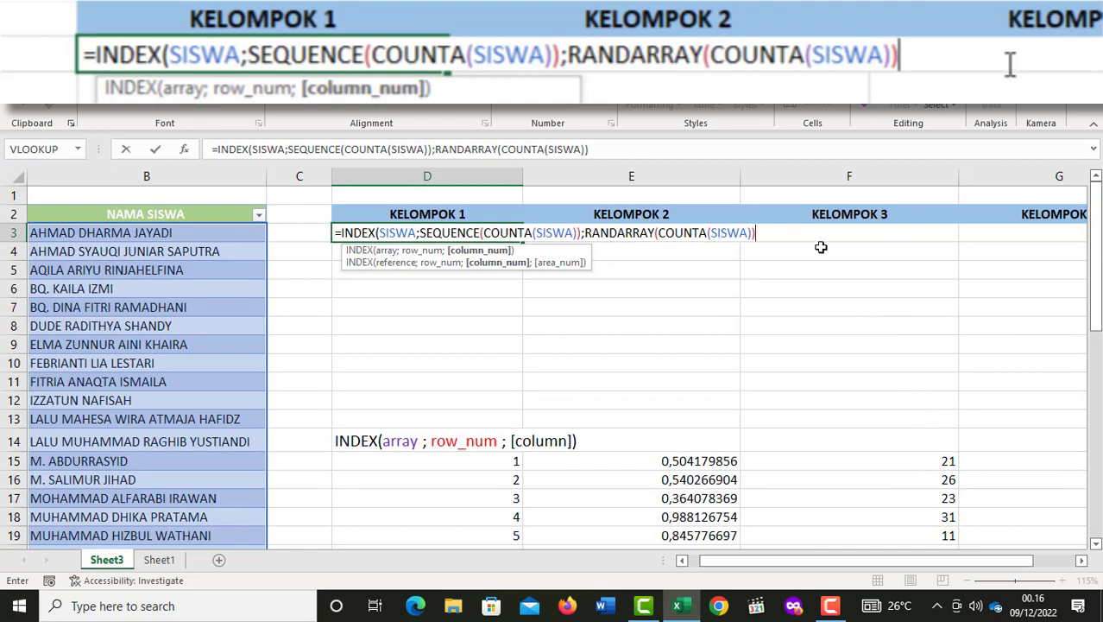
left_click(419, 232)
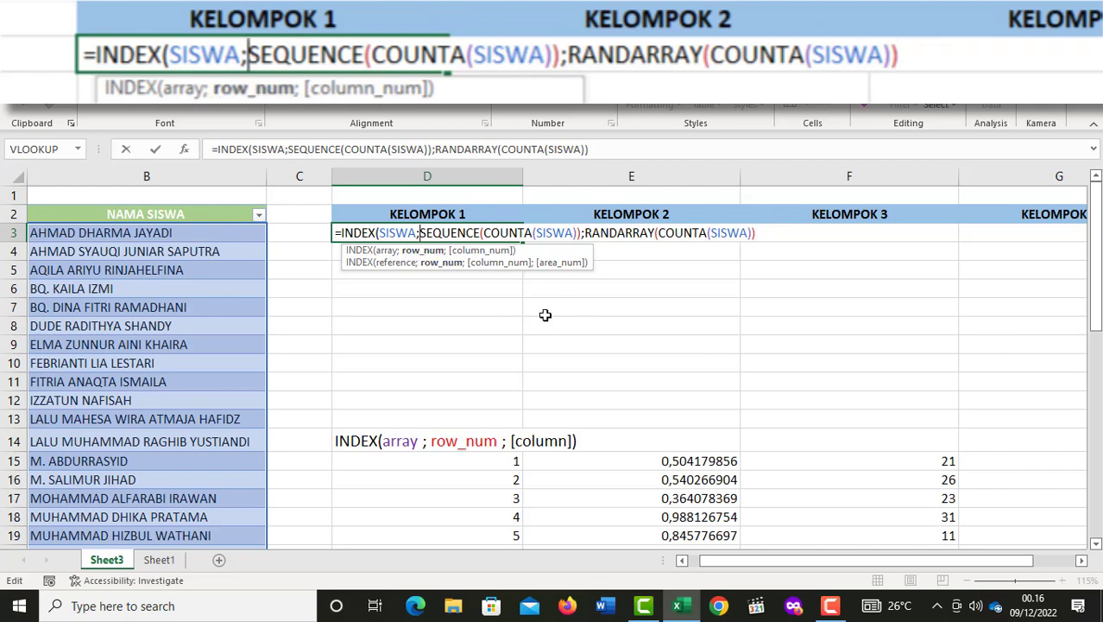
type("SORTBY")
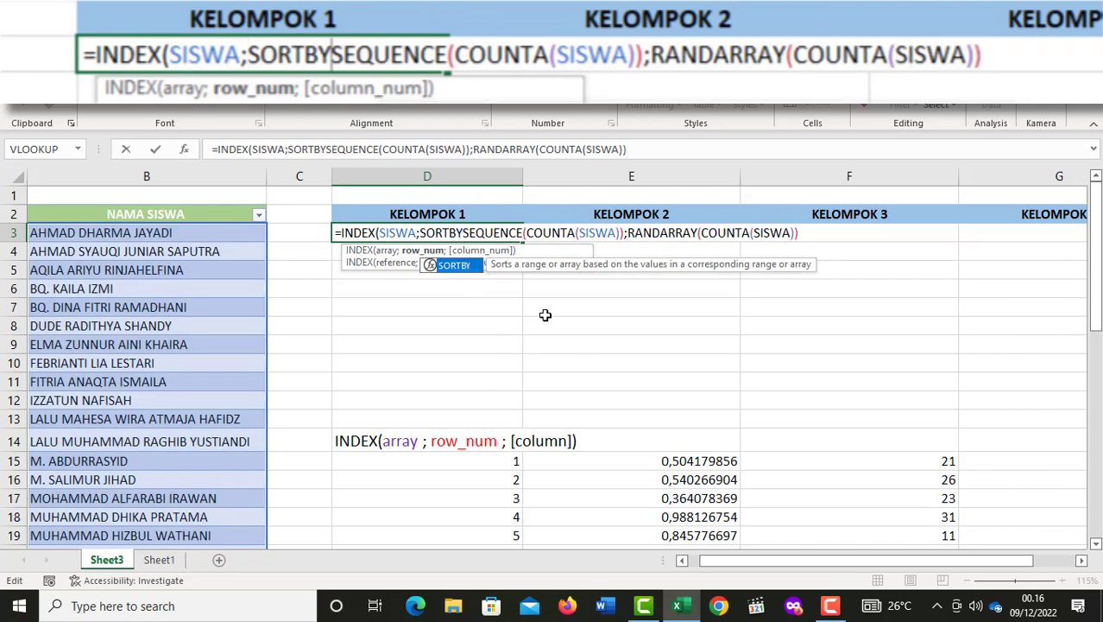
type("(")
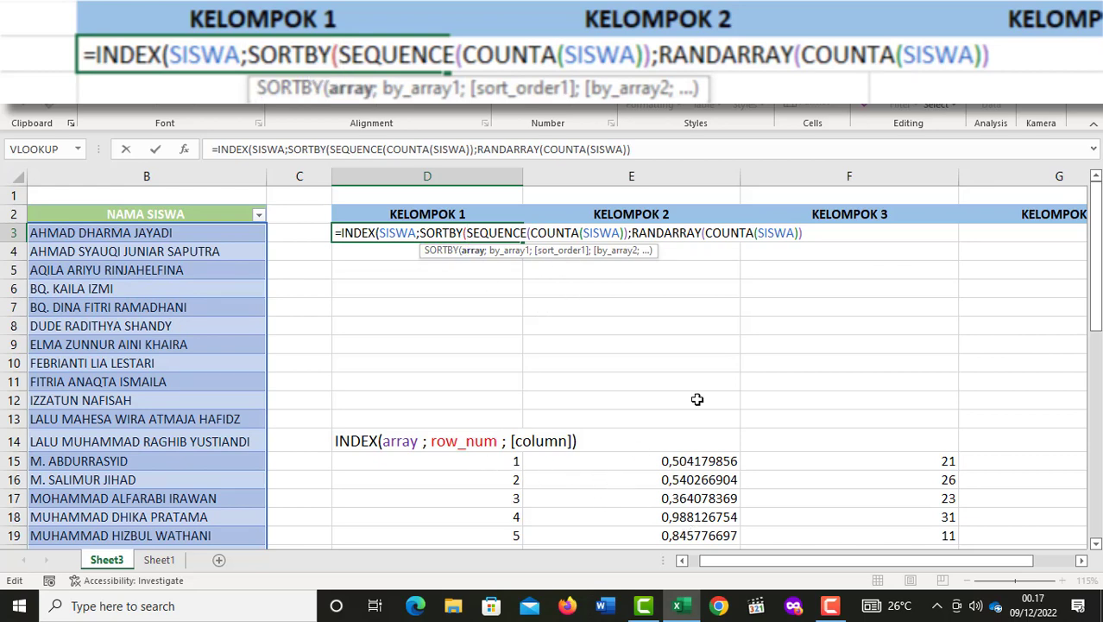
left_click(814, 233)
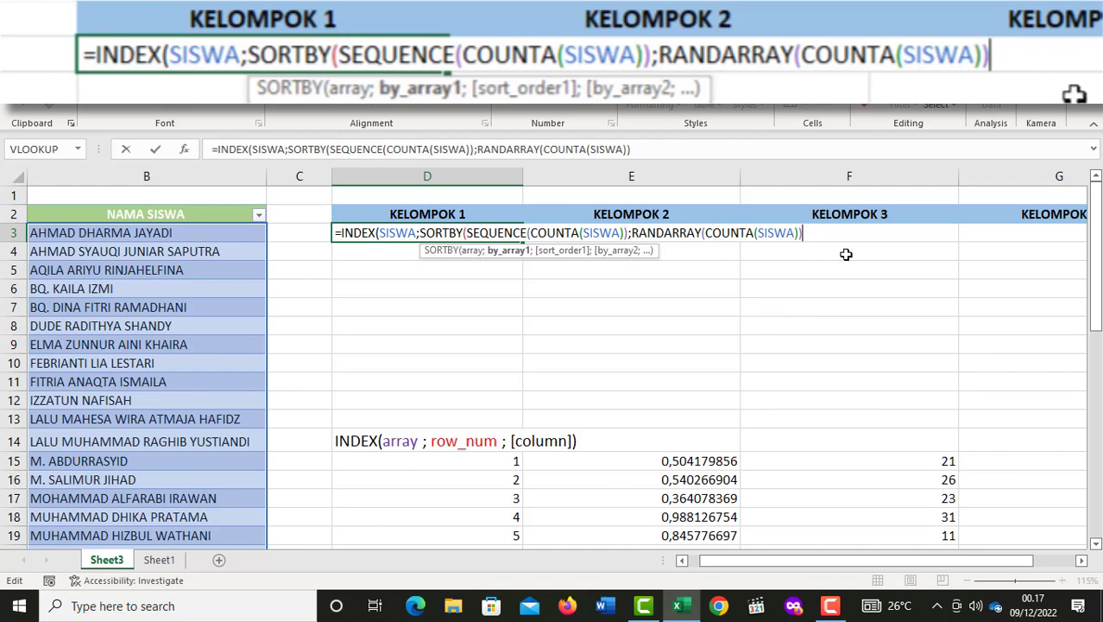
type(")")
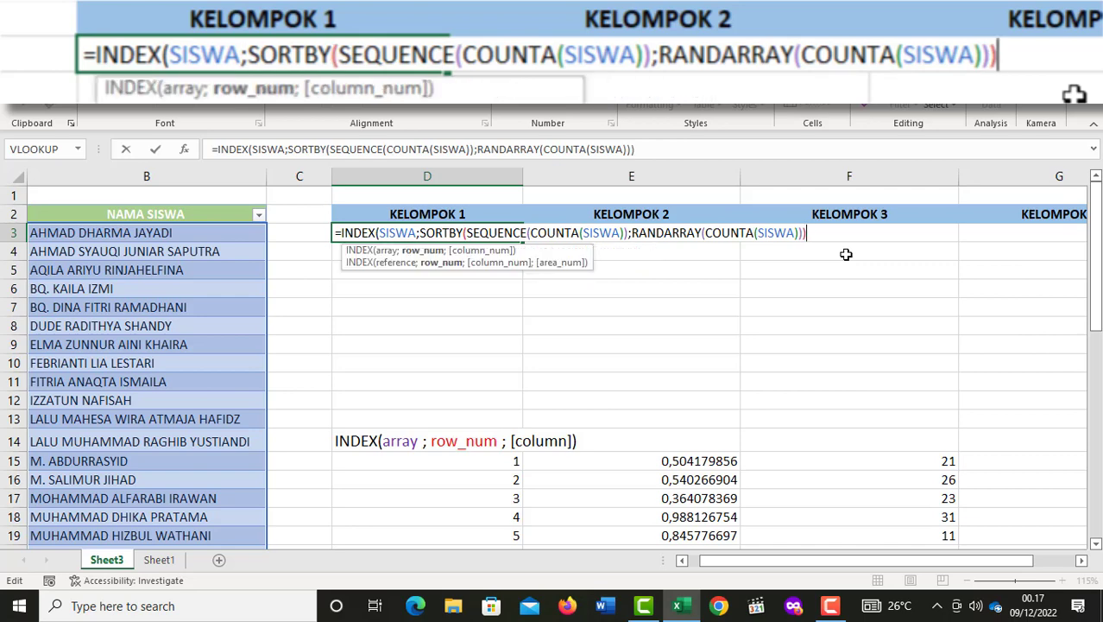
type(")")
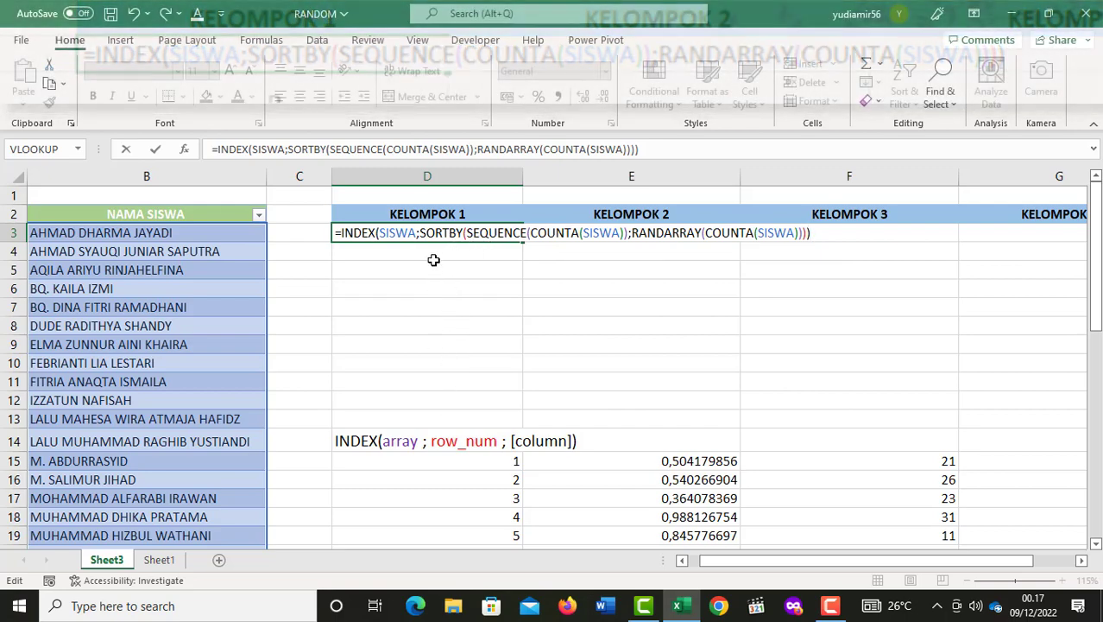
Step: Start wrapping the INDEX formula in D3 by inserting WRAPCOLS( right after the equals sign
scroll(434, 260, "down", 7)
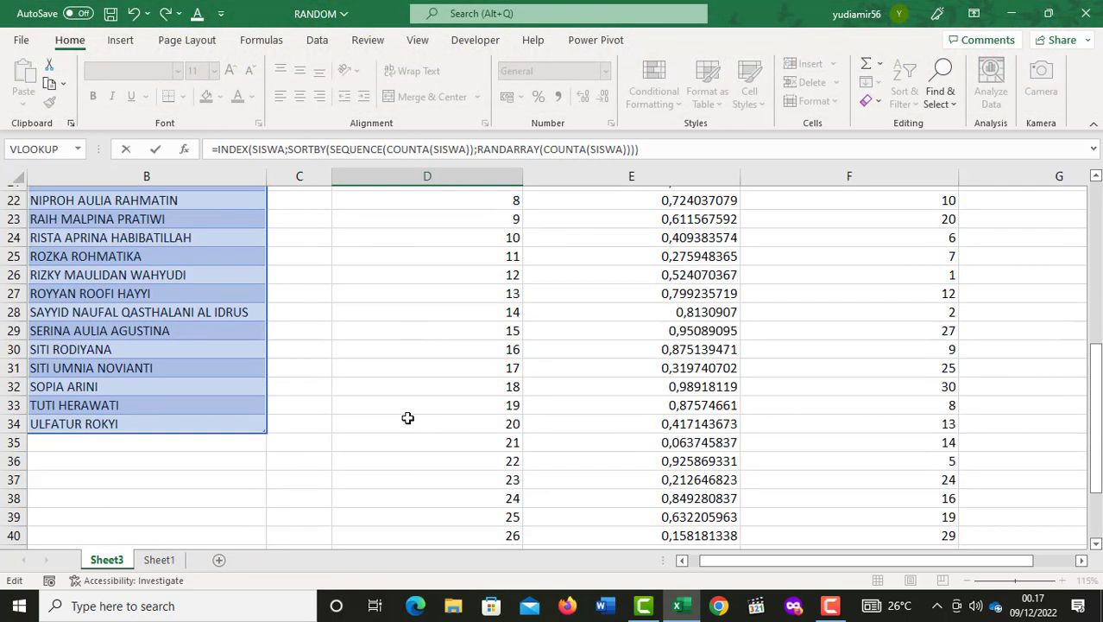
scroll(390, 429, "up", 7)
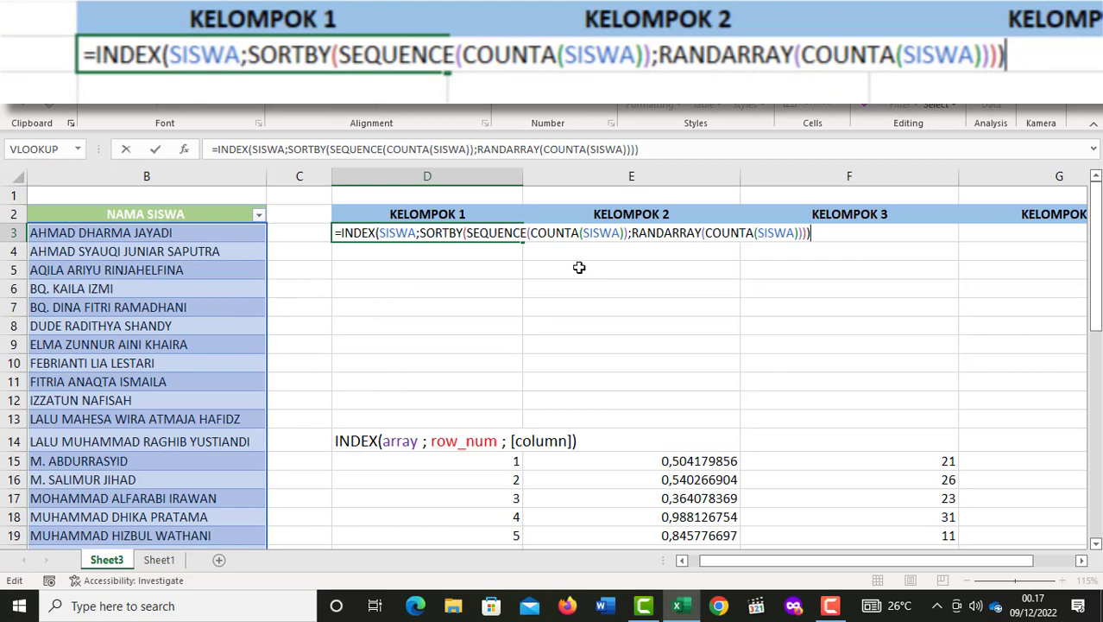
left_click_drag(848, 561, 891, 560)
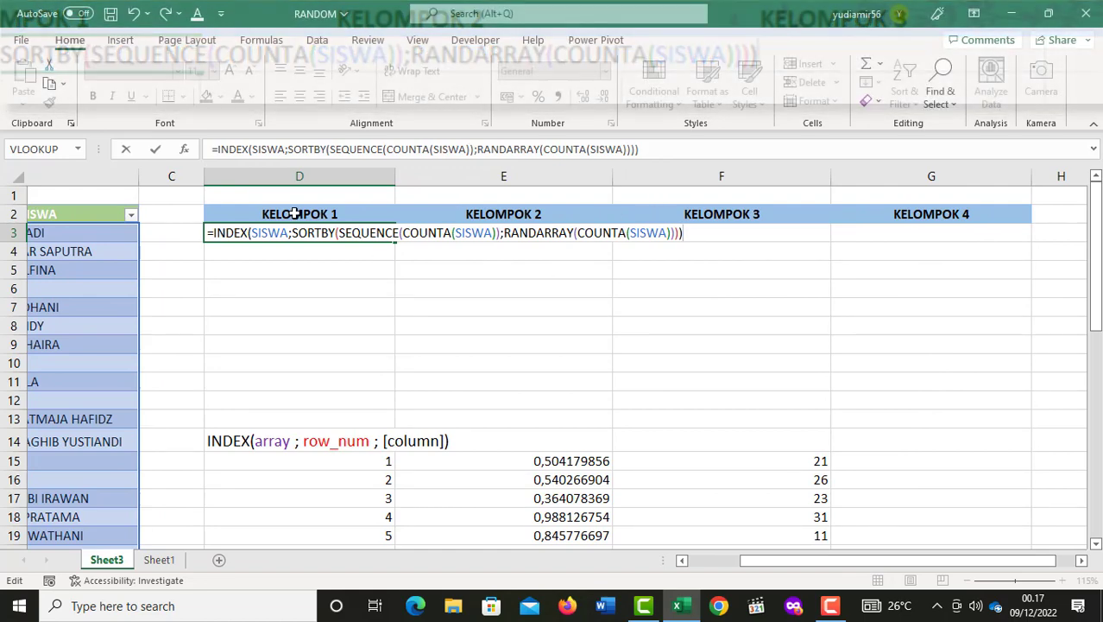
scroll(403, 291, "down", 12)
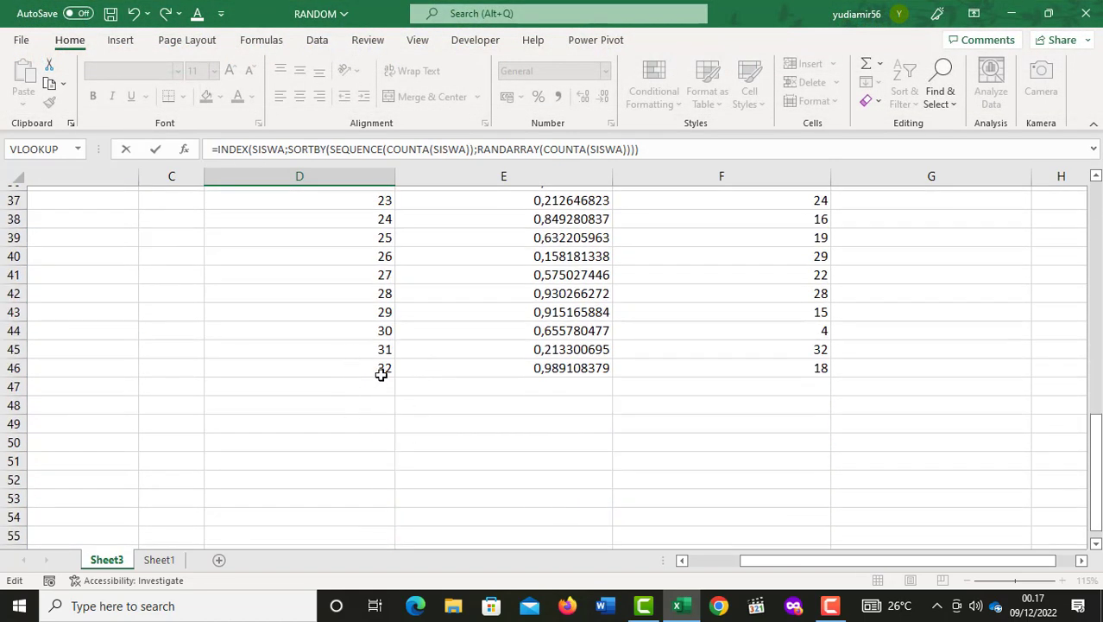
scroll(420, 389, "up", 12)
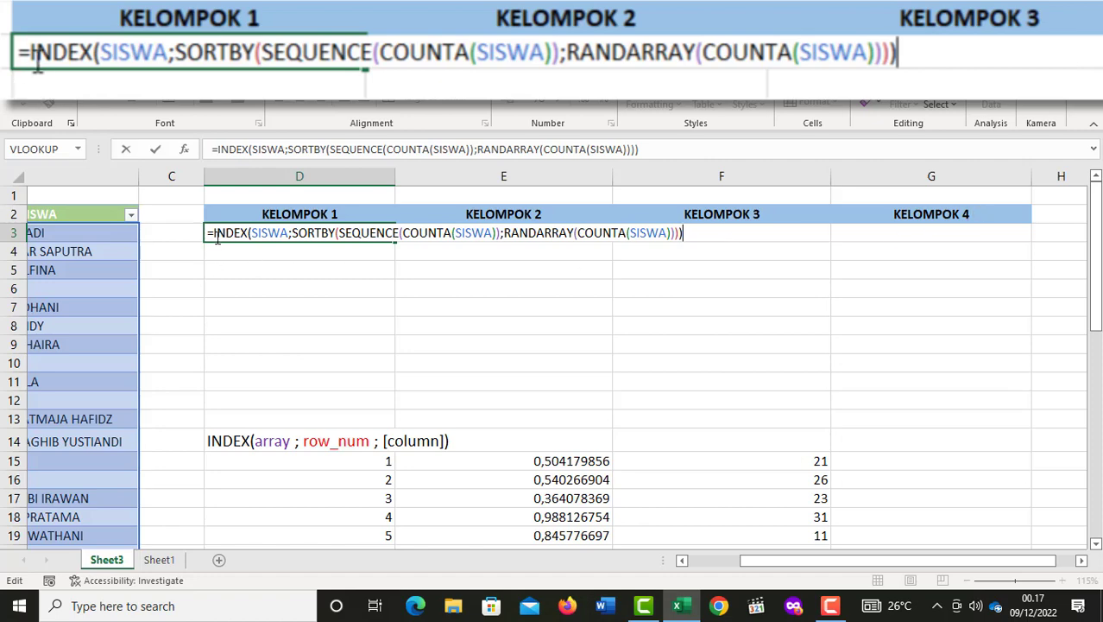
type("WRAPCOLS")
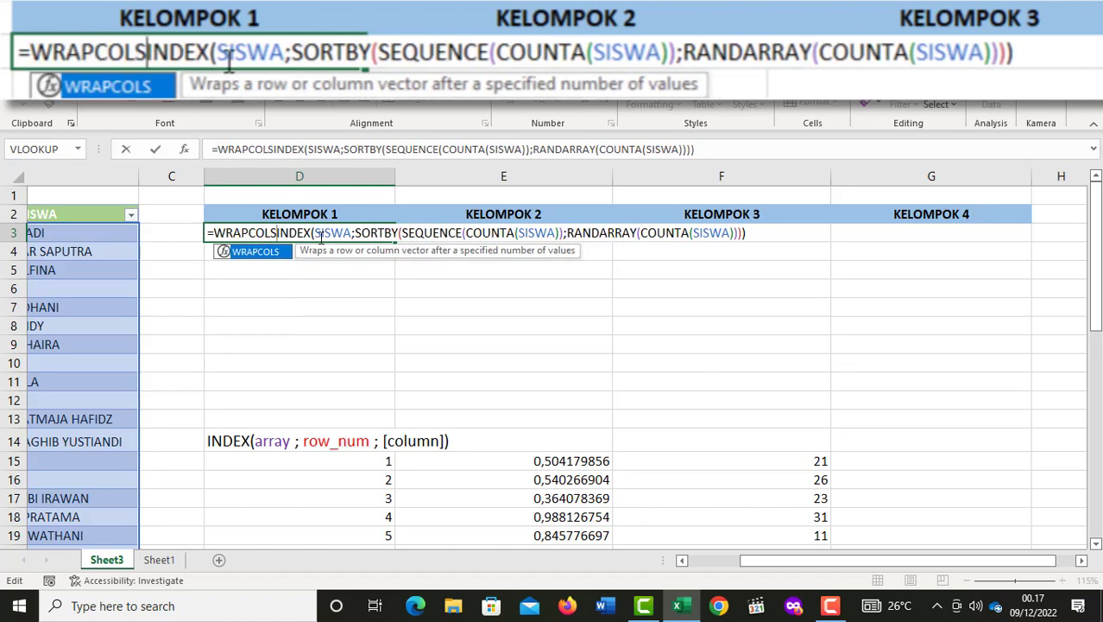
type("(")
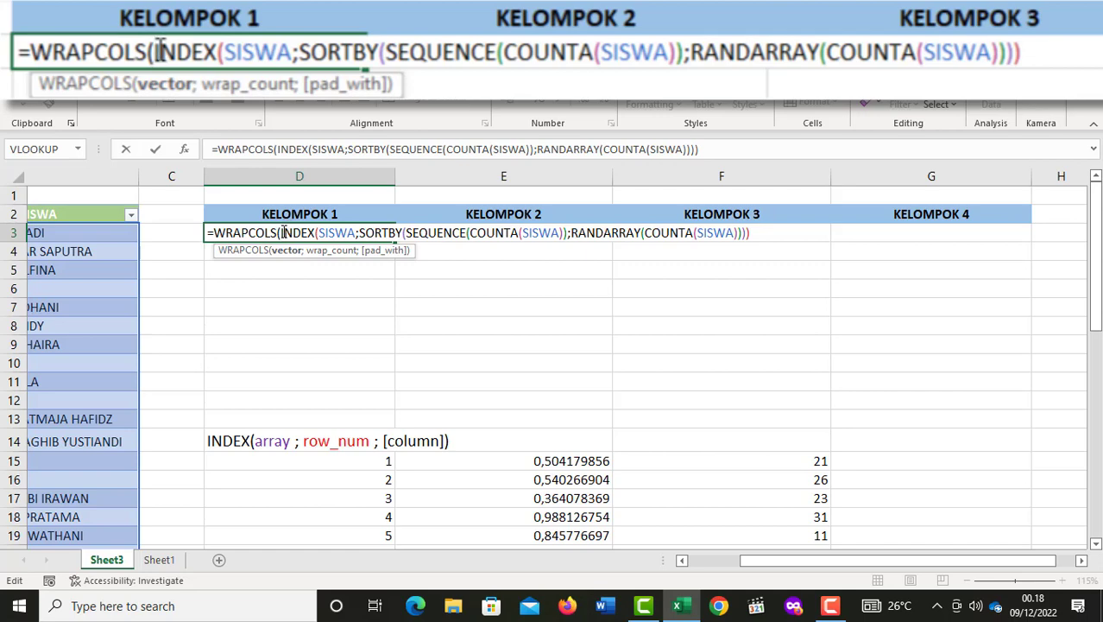
Step: Complete the WRAPCOLS function at the end of the D3 formula with a wrap count of 8 and enter the formula
left_click(757, 233)
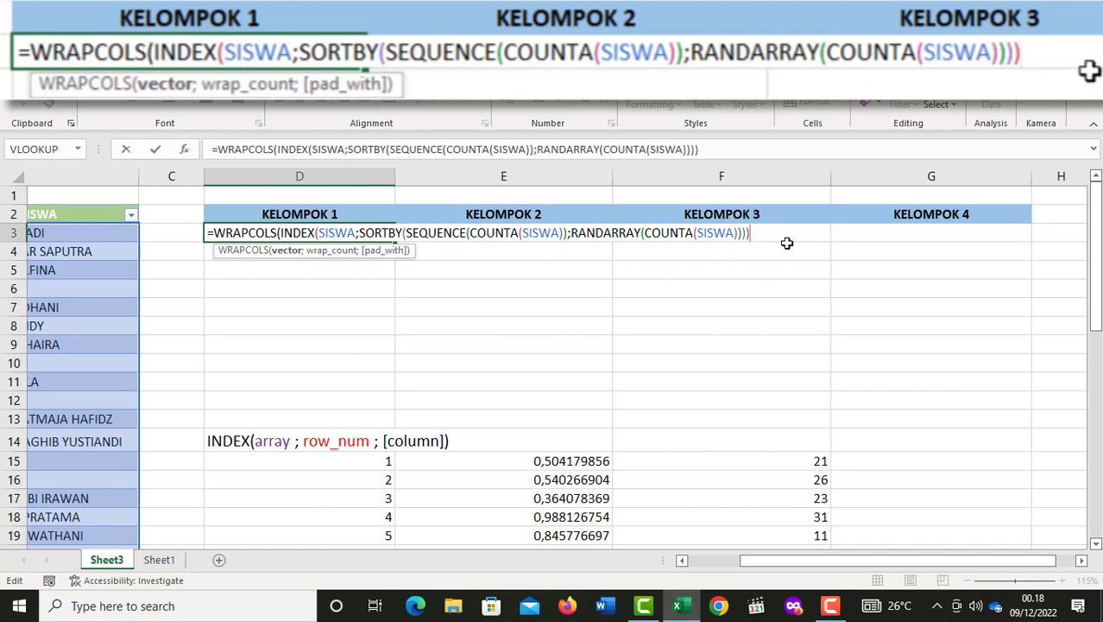
type(";")
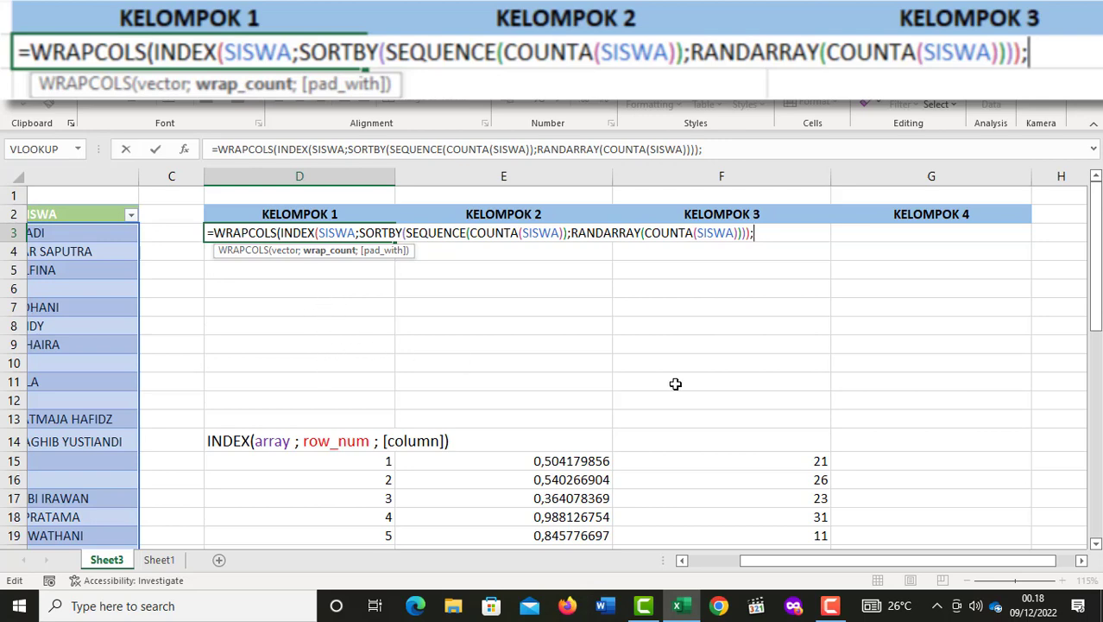
type("8)")
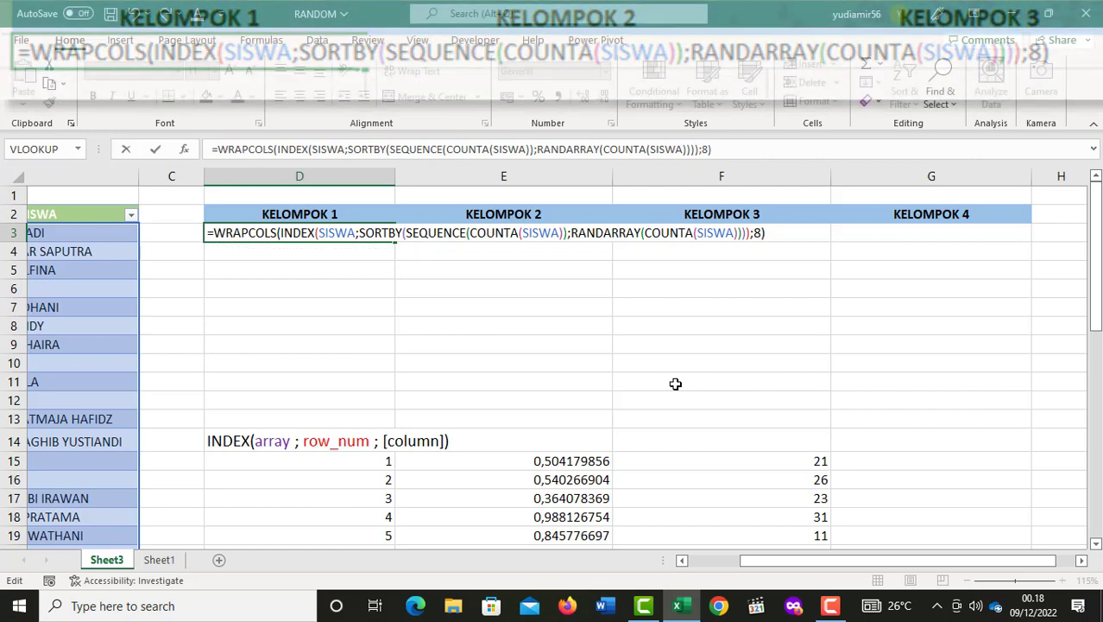
key("Return")
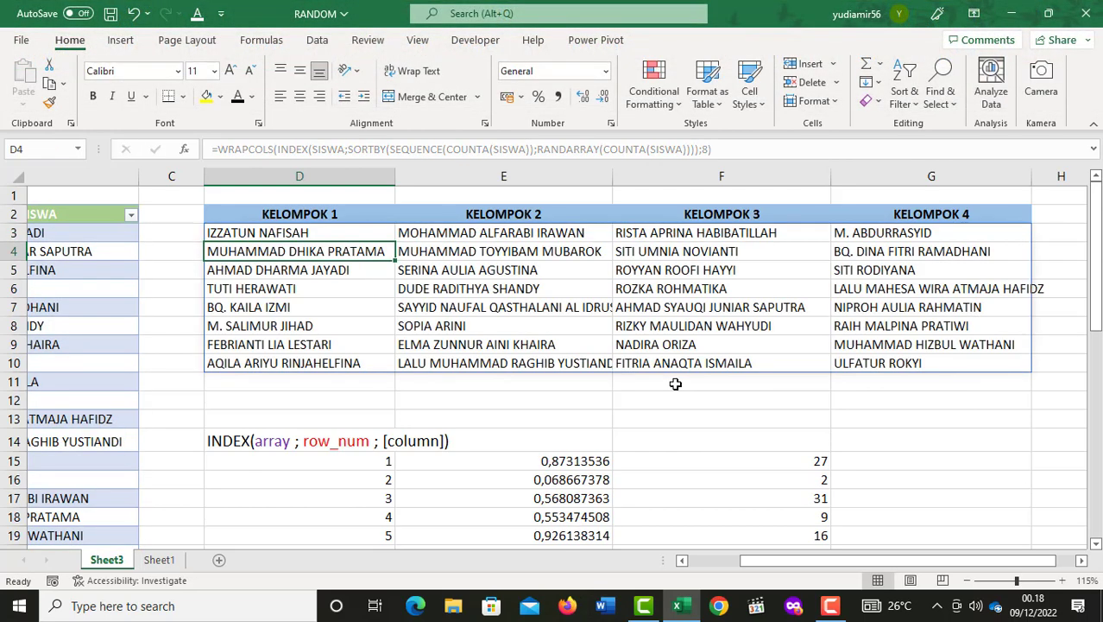
Step: Examine the student lists spilled under KELOMPOK 1 to KELOMPOK 4 and the formula behind them
left_click(655, 283)
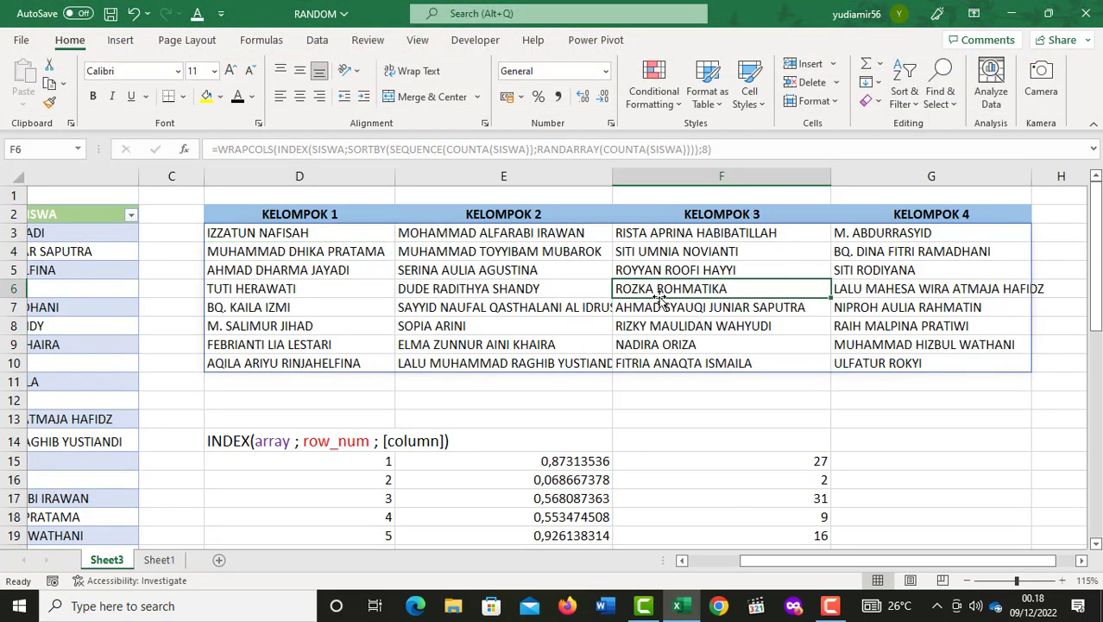
left_click(246, 231)
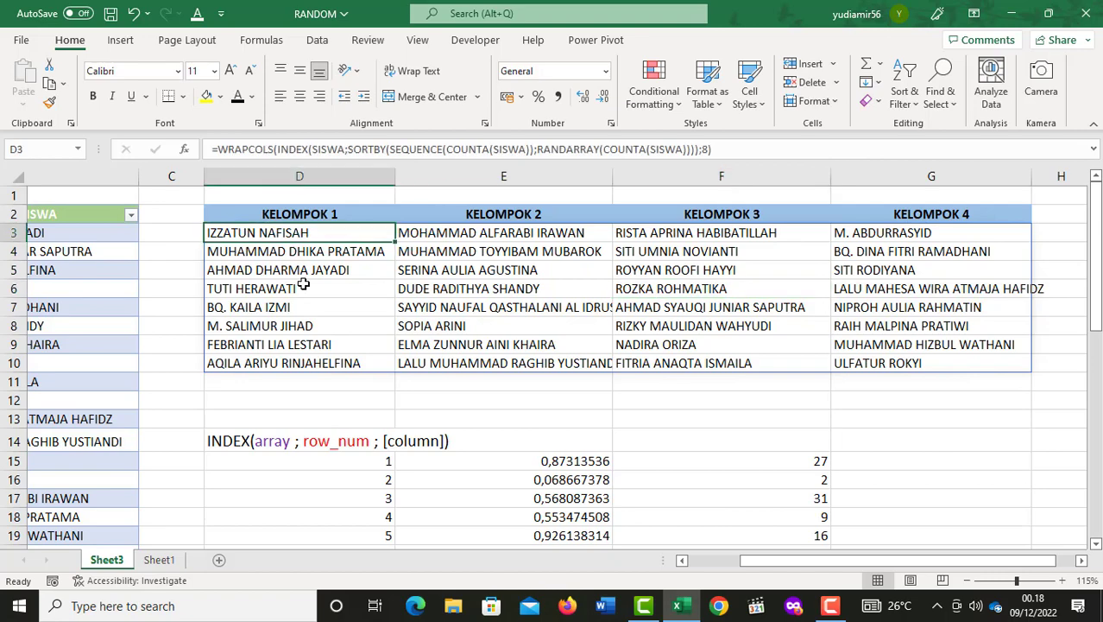
scroll(281, 282, "down", 3)
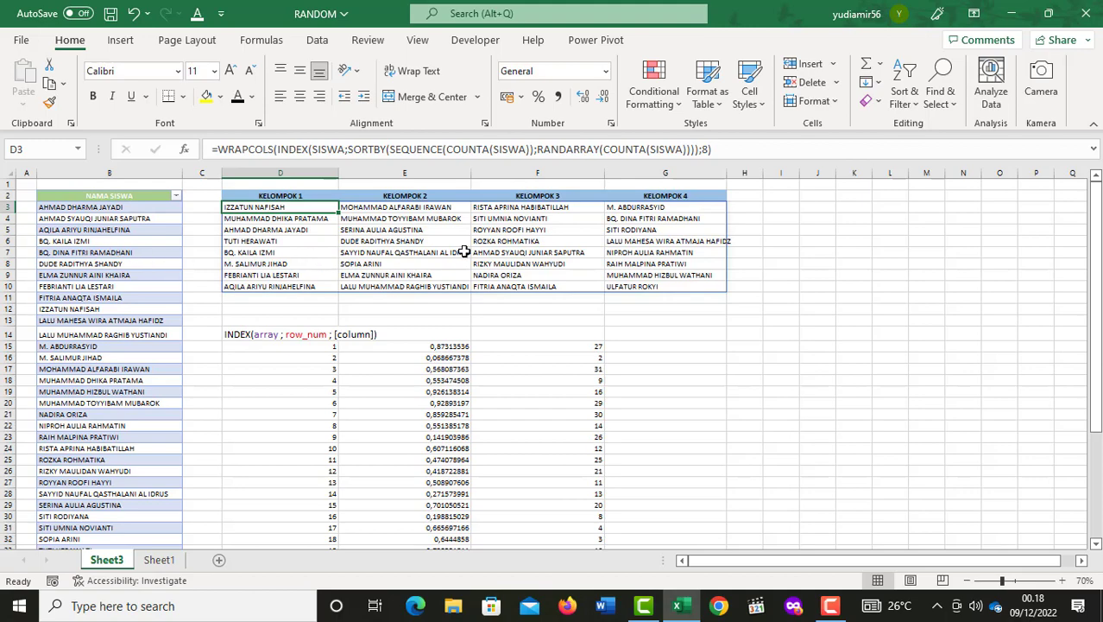
scroll(464, 251, "up", 3)
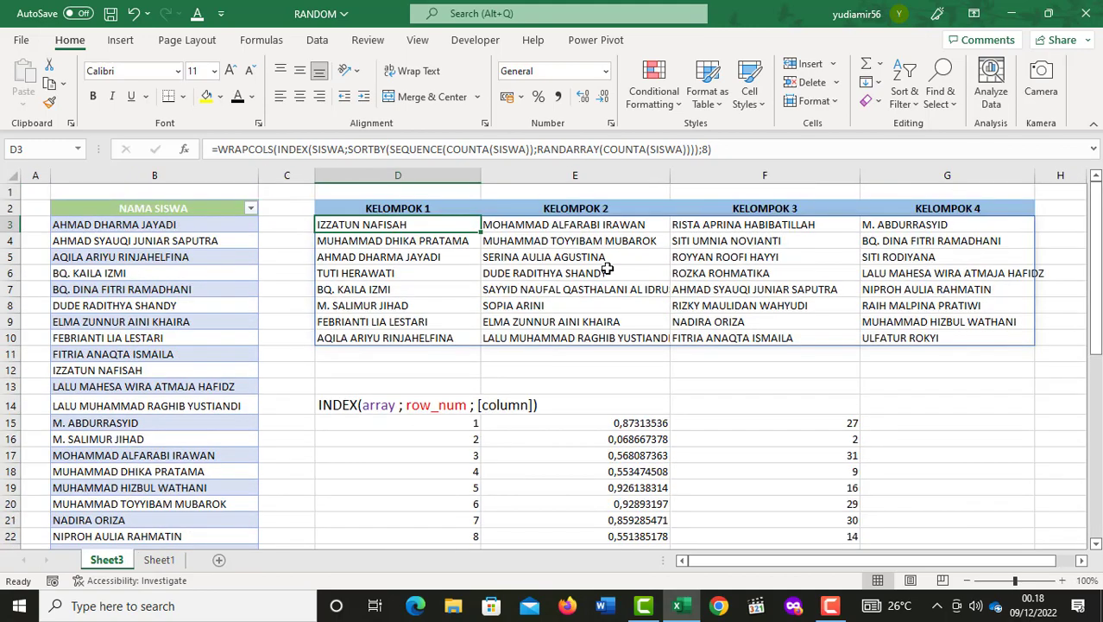
left_click(825, 373)
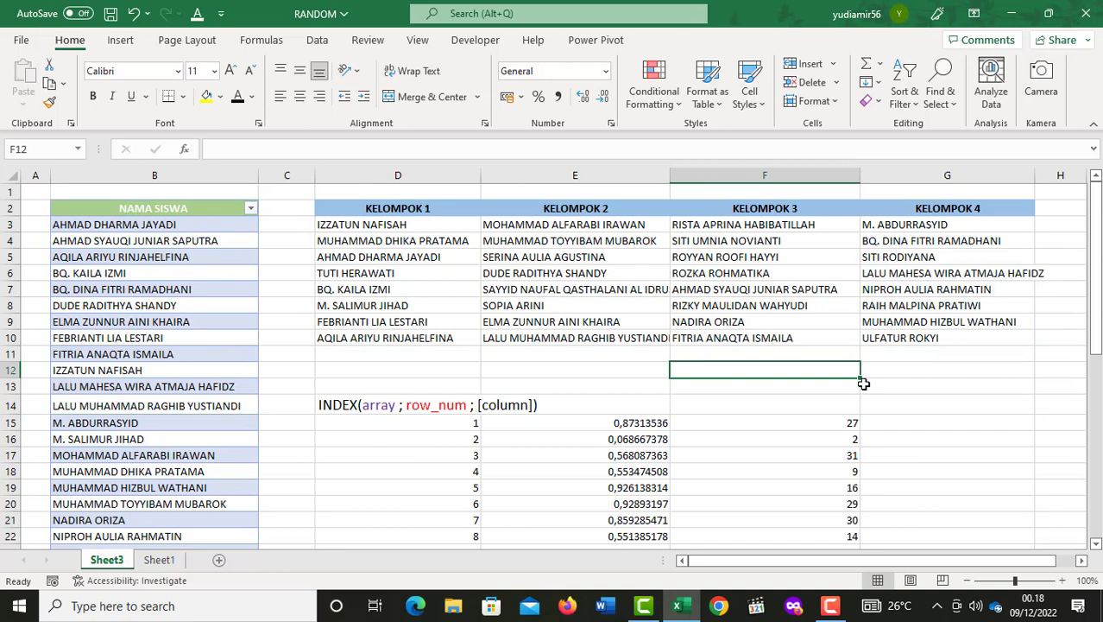
left_click(963, 387)
key("F9")
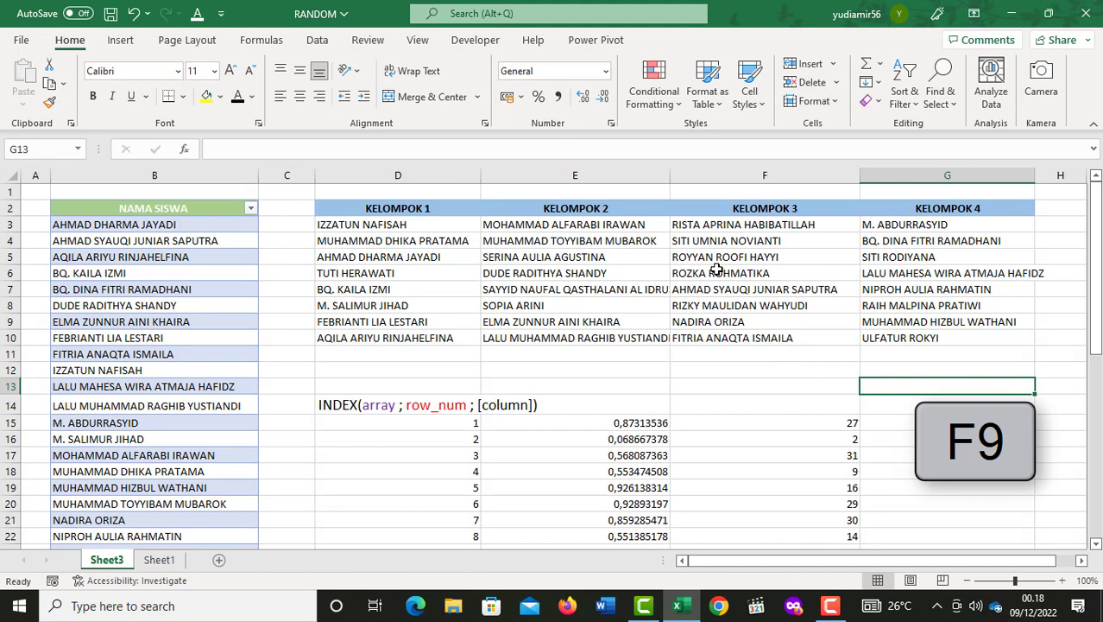
left_click(926, 373)
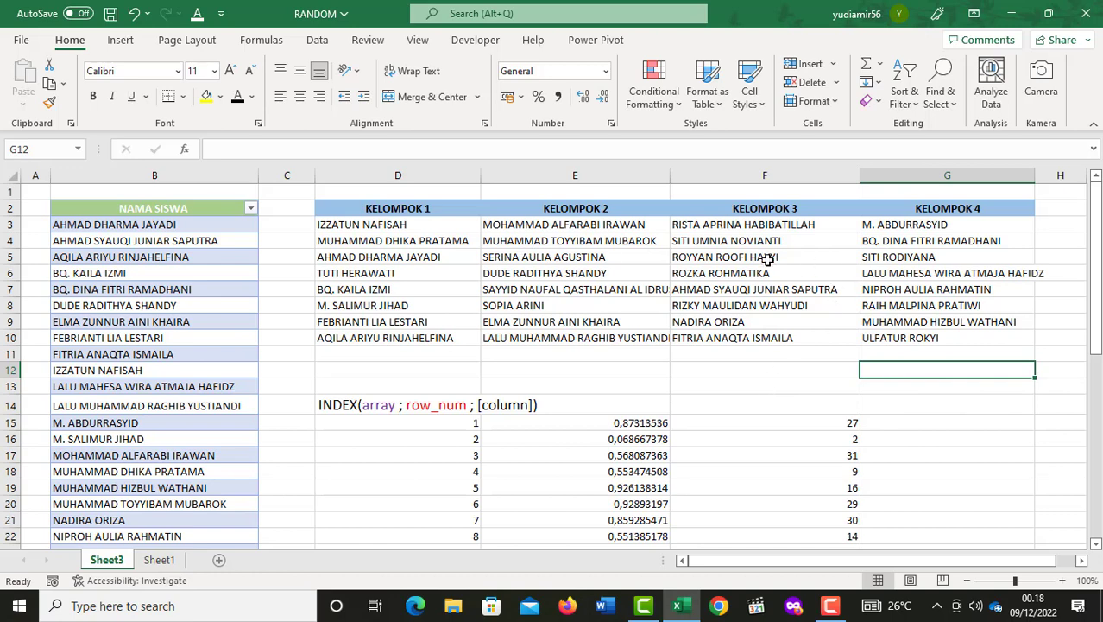
Step: Trigger a reshuffle of the groups by entering DHAKSJ in cell G14, and clear that cell again
left_click(952, 411)
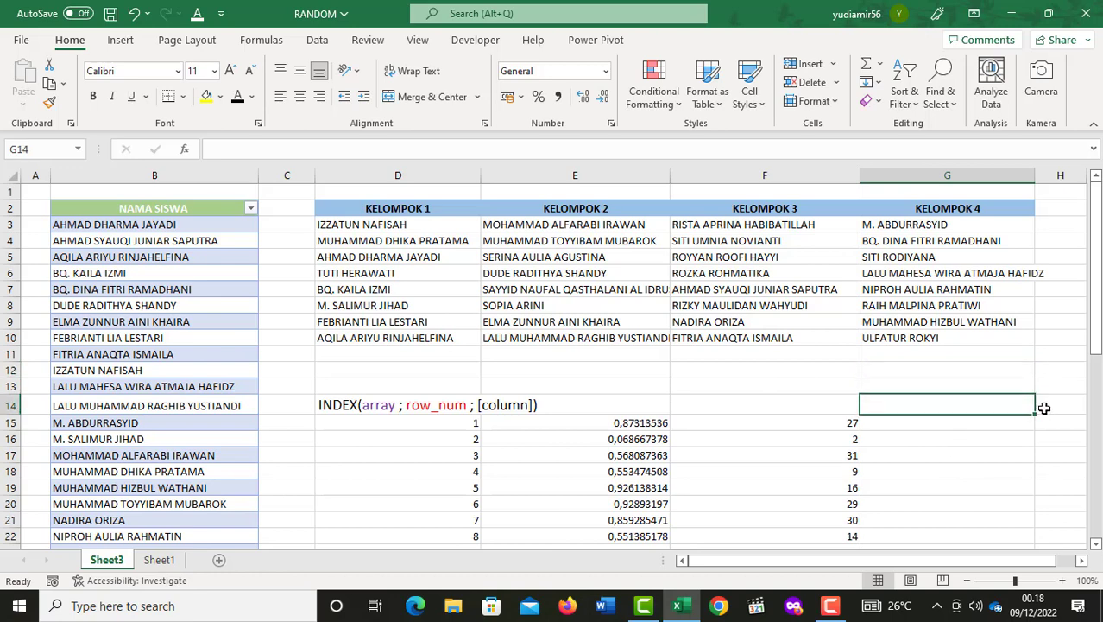
type("DHAKSJ")
key("Return")
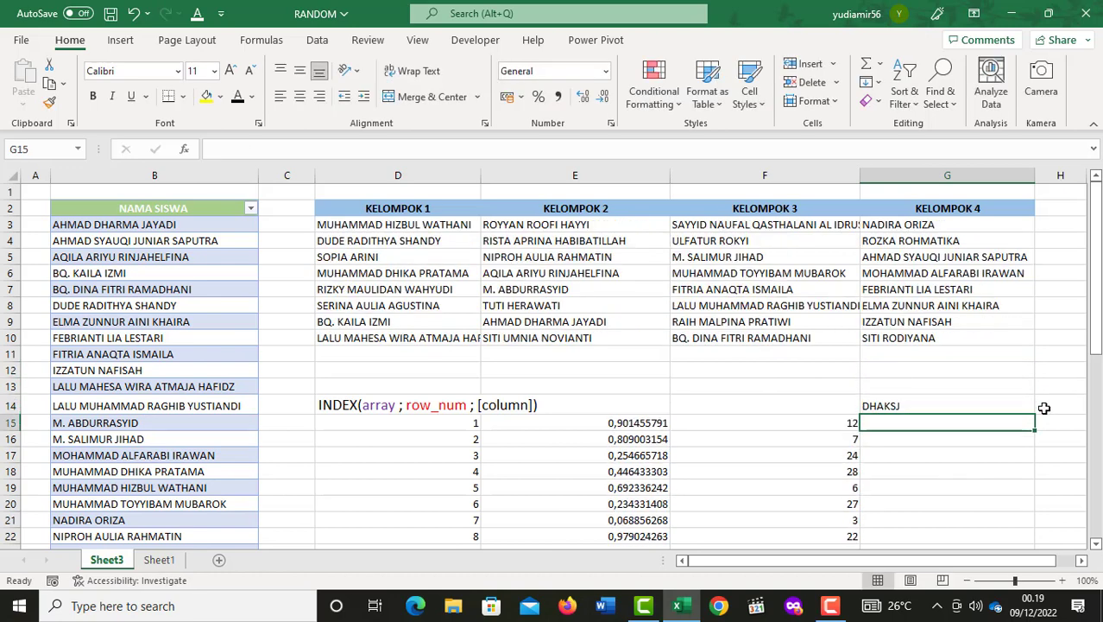
key("Up")
key("Delete")
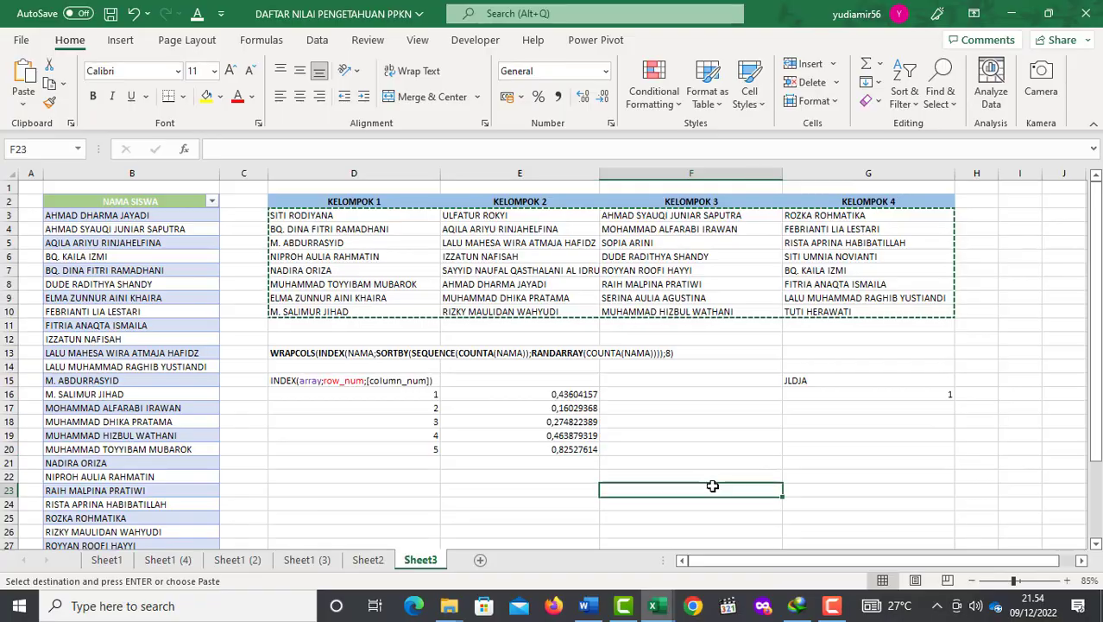
Step: Copy the group lists in D3:G10, paste them in place as values, and undo the paste
key("Escape")
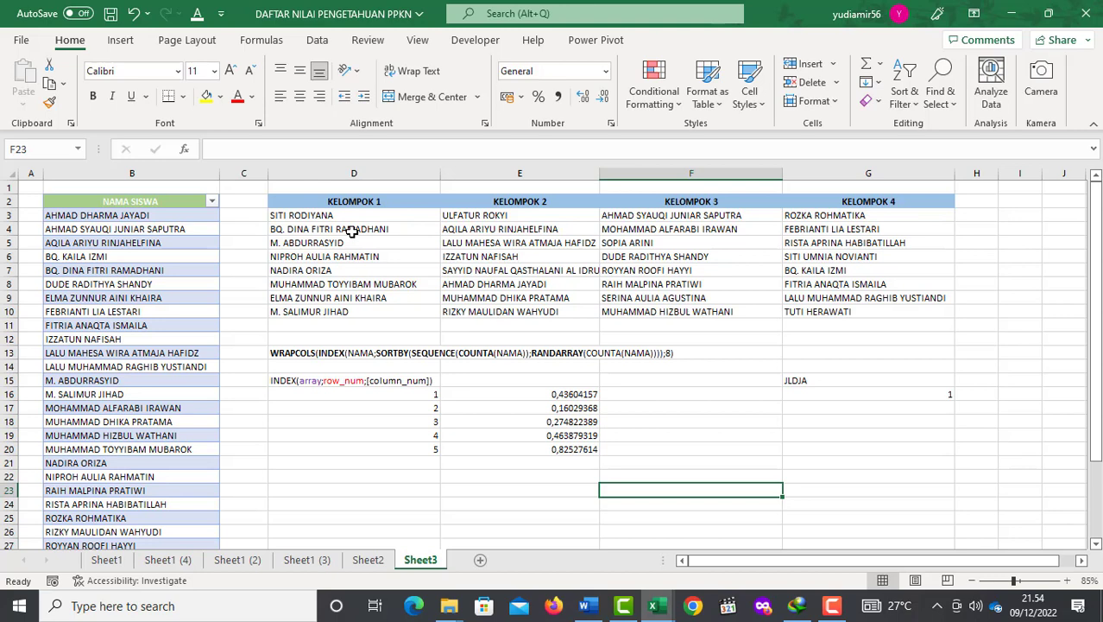
left_click_drag(281, 214, 857, 309)
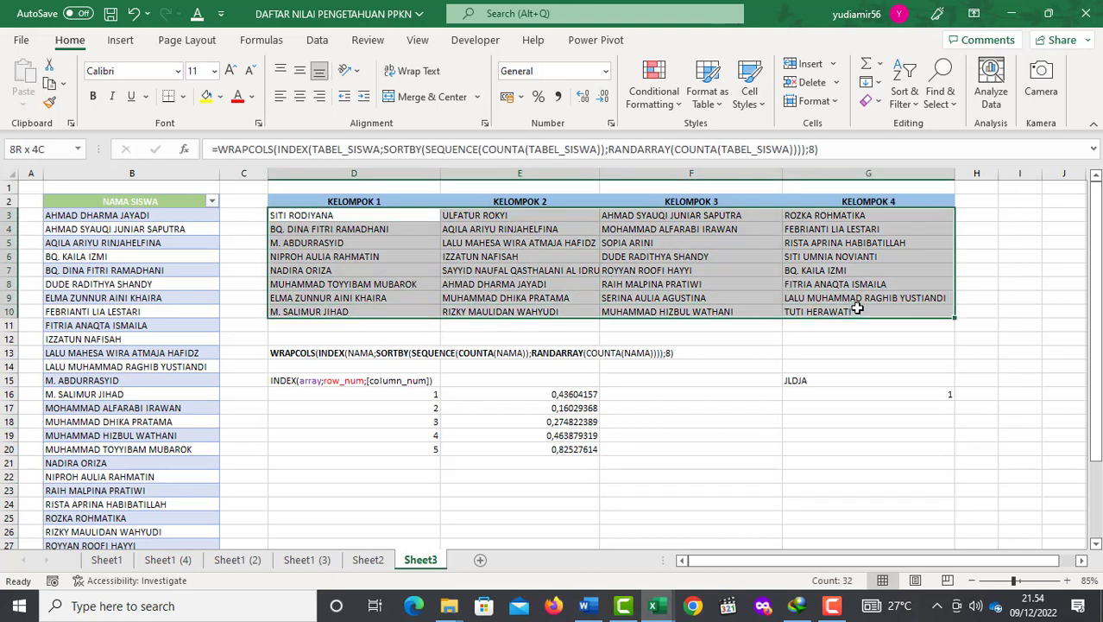
right_click(647, 256)
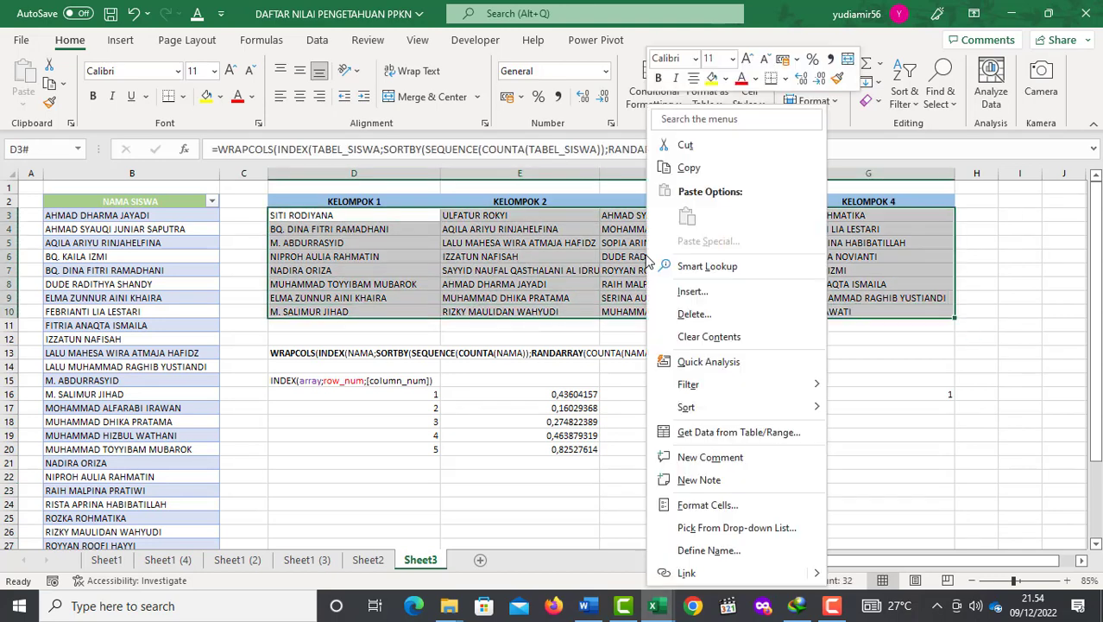
left_click(695, 169)
right_click(346, 243)
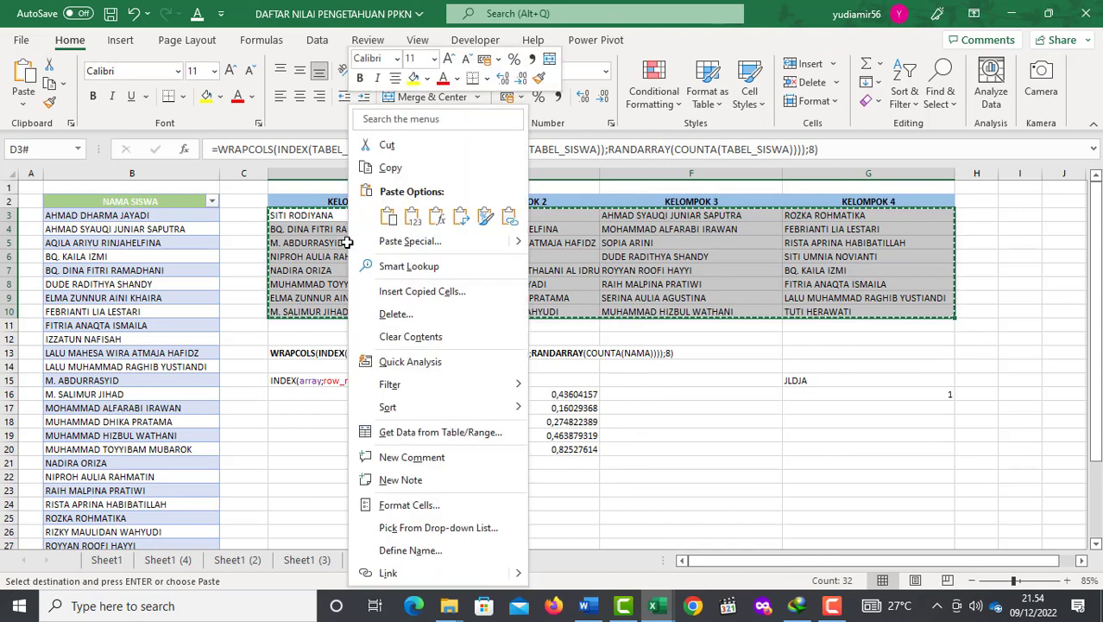
left_click(415, 221)
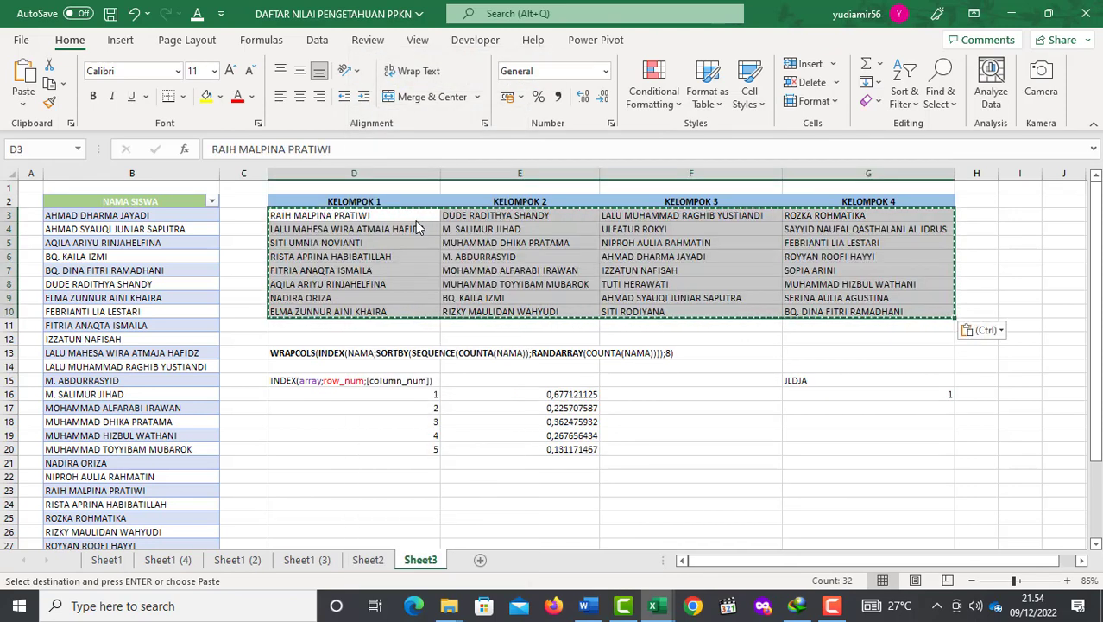
key("ctrl+z")
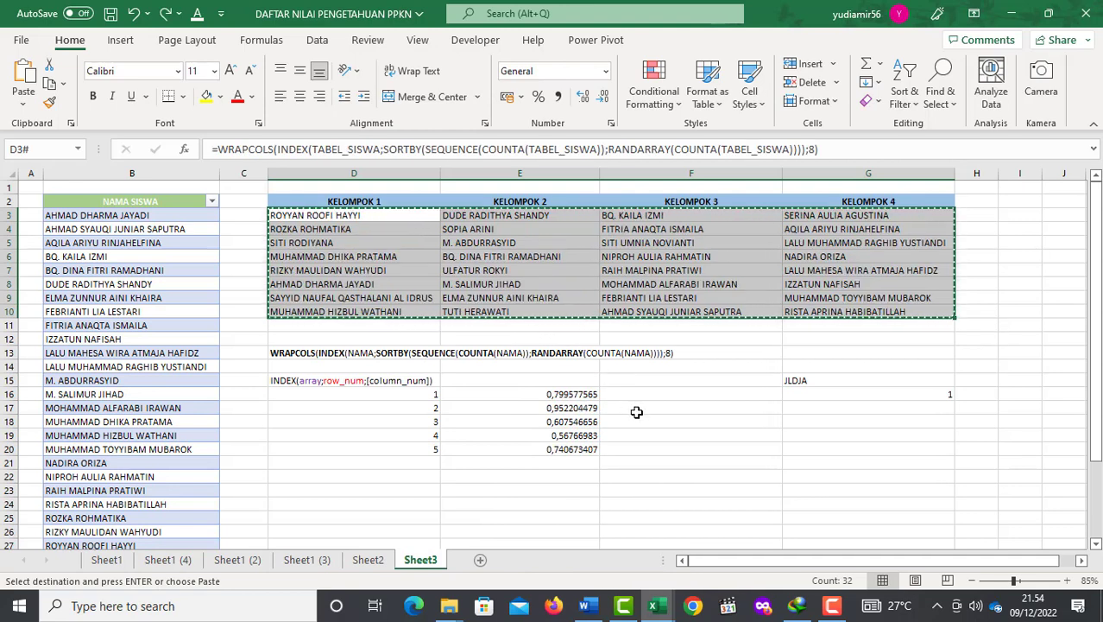
key("Escape")
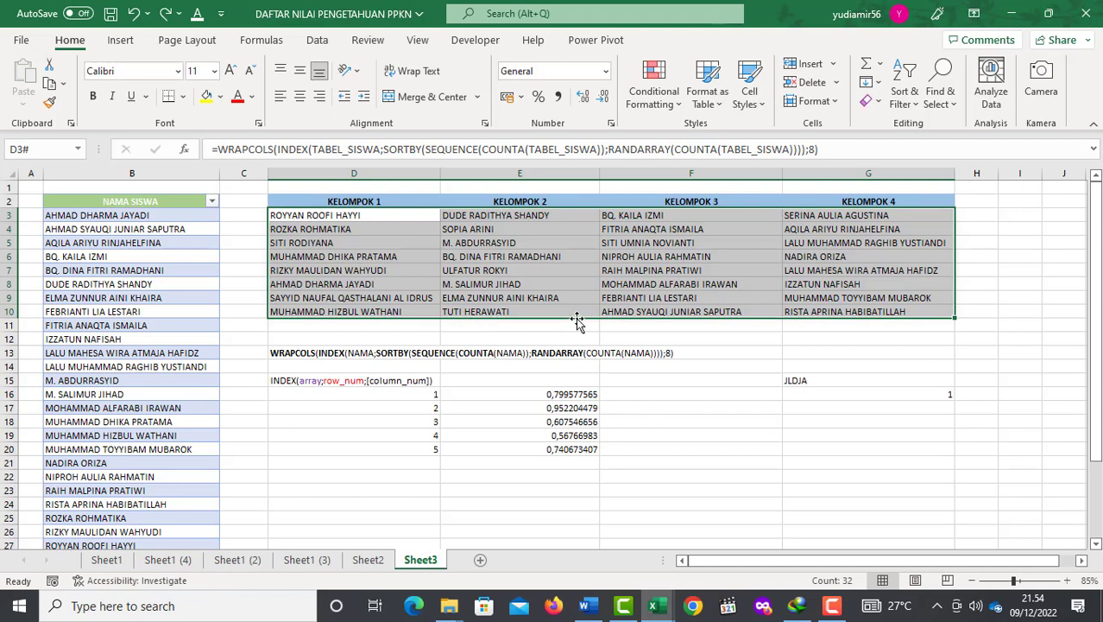
Step: Convert the group lists in D3:G10 to fixed values in place with Copy Here as Values Only, and check cells in each group for formulas
mouse_move(577, 322)
left_mouse_down()
mouse_move(580, 436)
mouse_move(567, 319)
left_mouse_up()
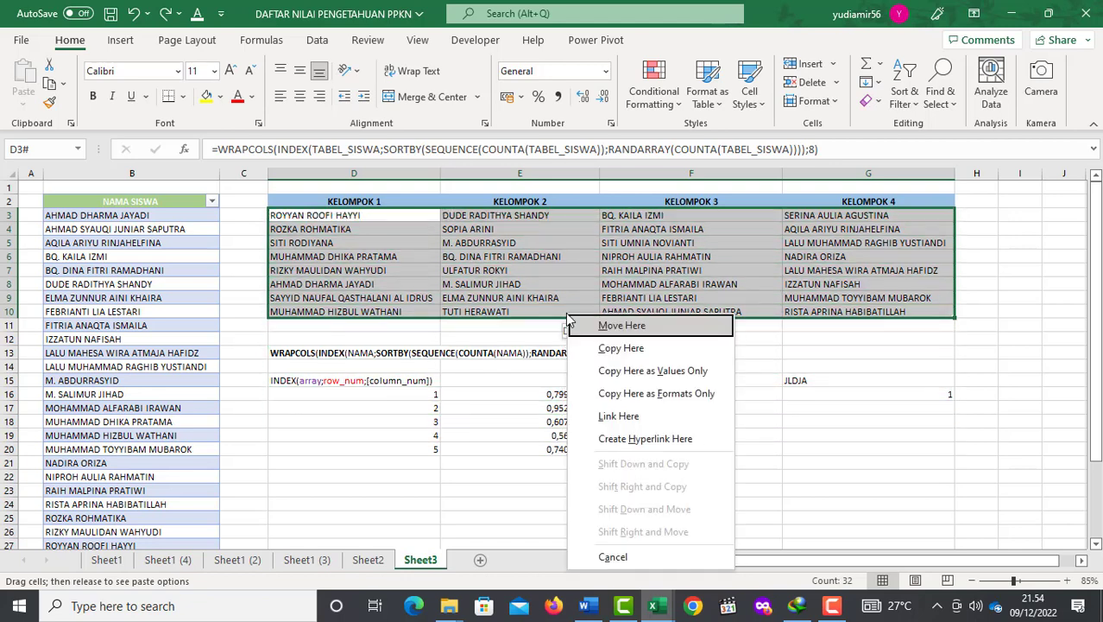
left_click(654, 383)
left_click(533, 270)
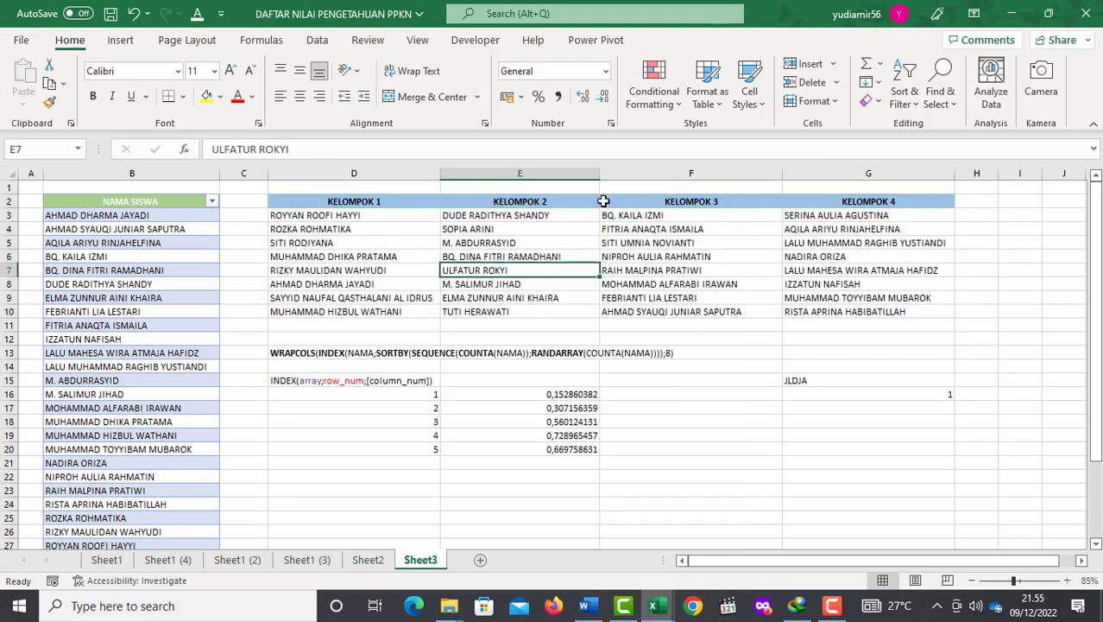
left_click(481, 214)
left_click(369, 228)
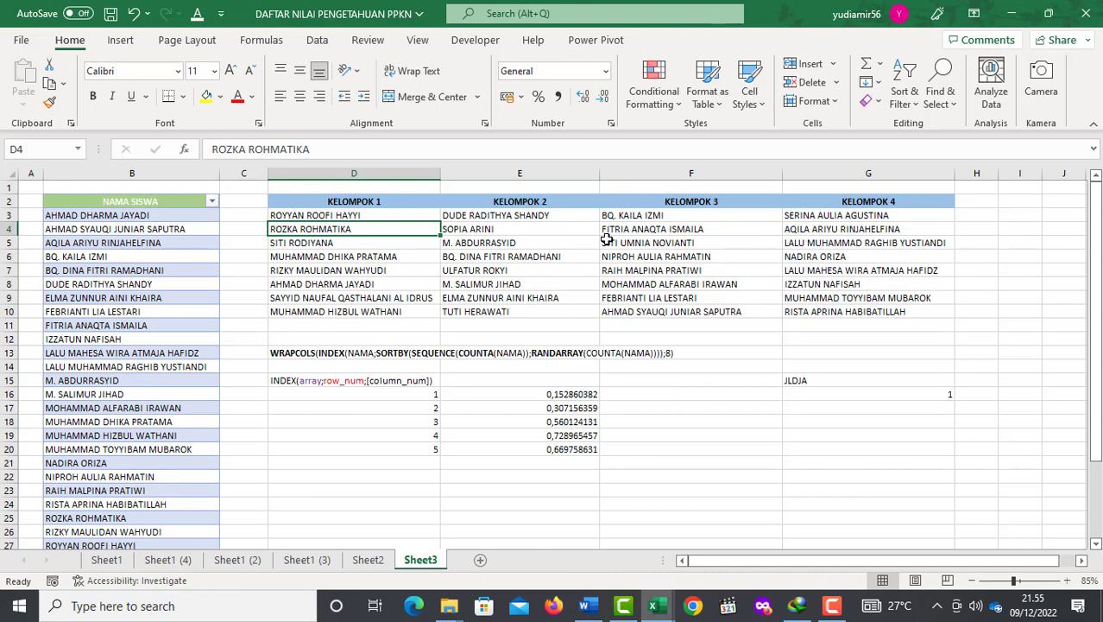
left_click(723, 242)
left_click(825, 231)
left_click(833, 253)
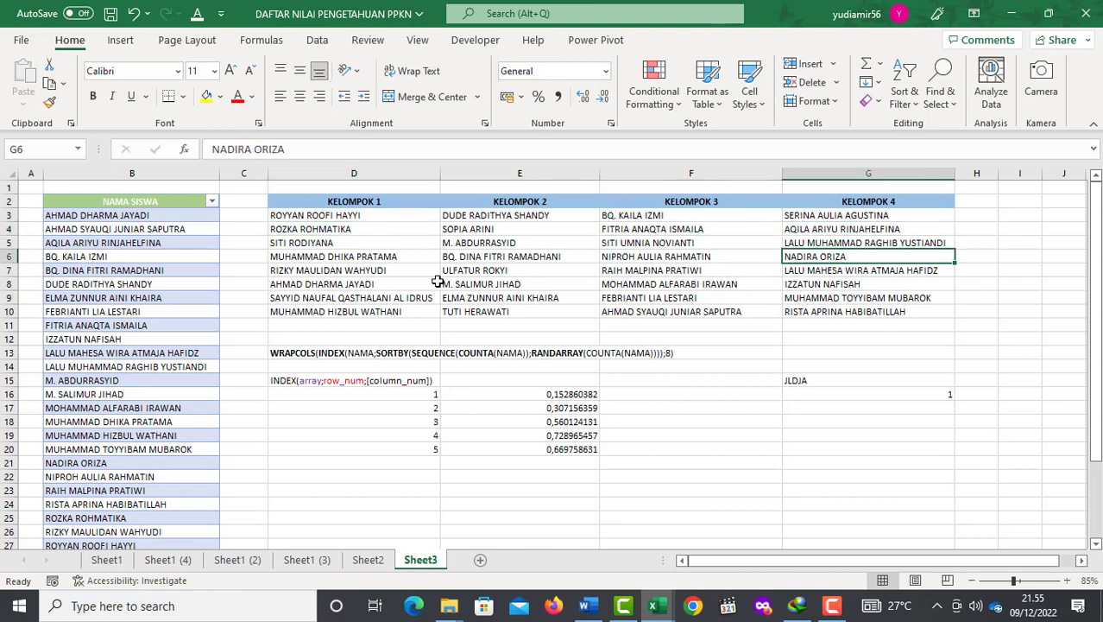
Step: Undo the conversion of the KELOMPOK 1 to KELOMPOK 4 lists to fixed values
left_click(410, 281)
key("ctrl+z")
left_click(767, 415)
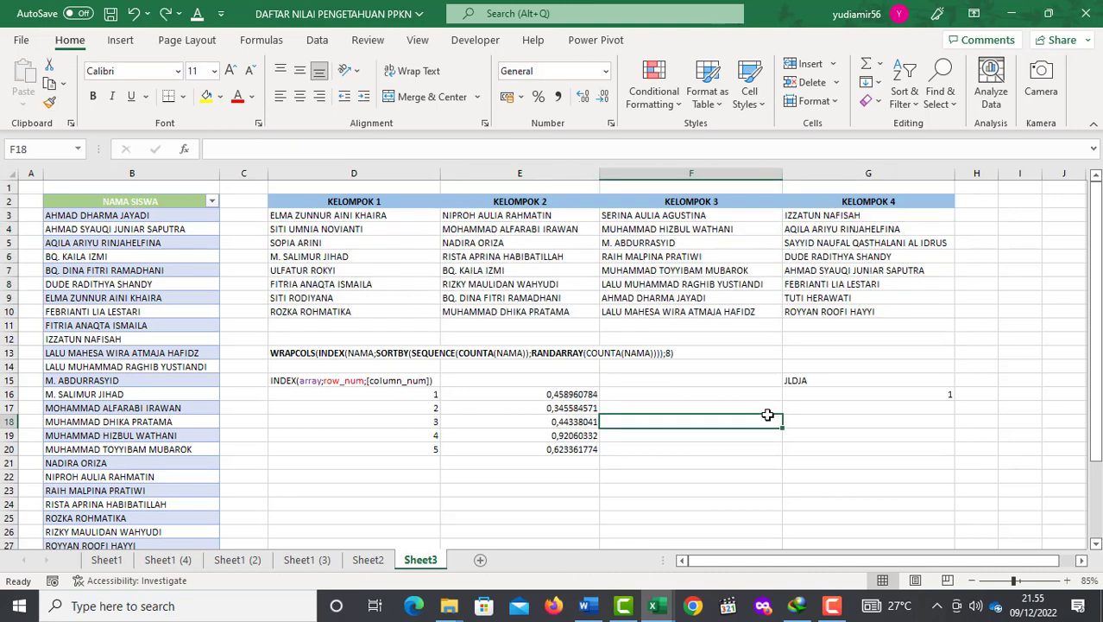